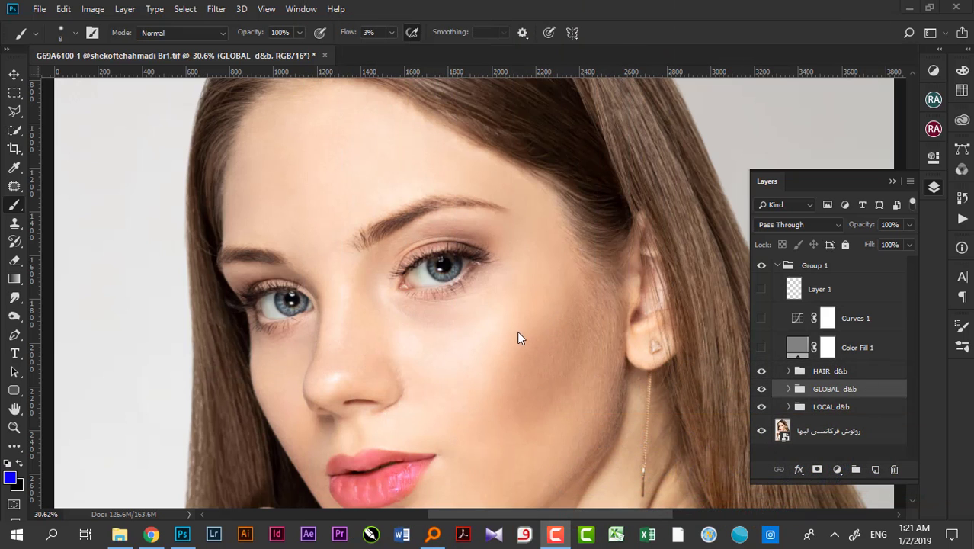
Expand the LOCAL d&b group and re-enable its local dodge layer mask
click(787, 409)
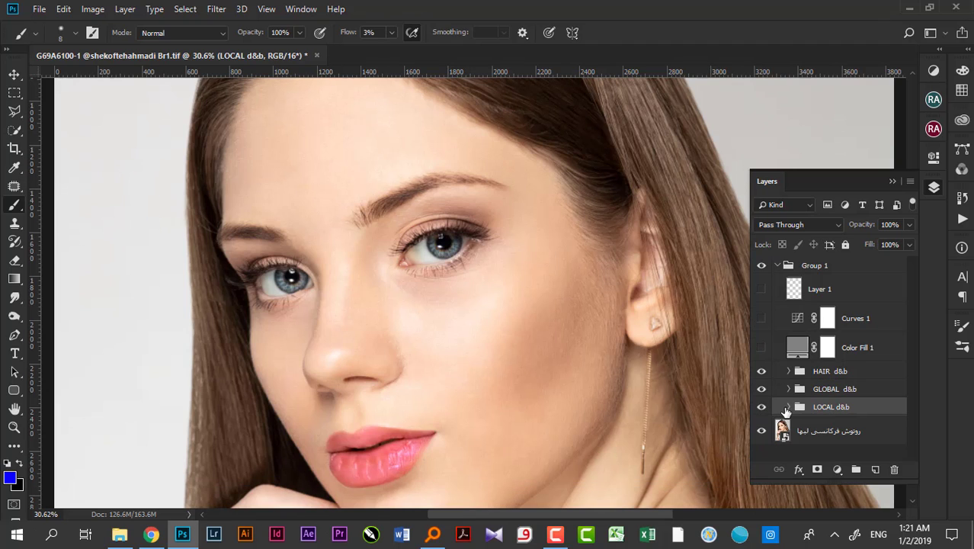
click(788, 409)
scroll(804, 420, down, 2)
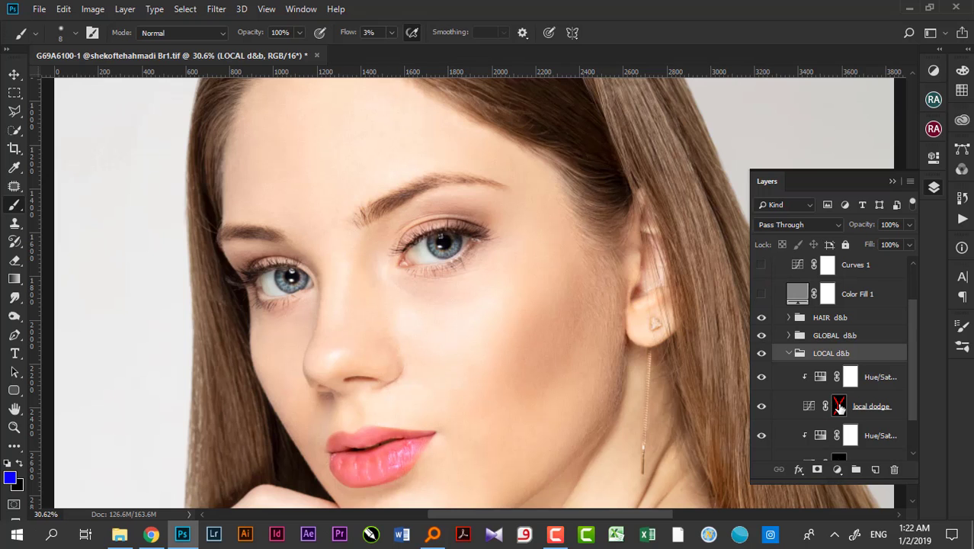
shift+click(839, 406)
View the local dodge and Local burn masks on their own, then reselect LOCAL d&b
alt+click(839, 406)
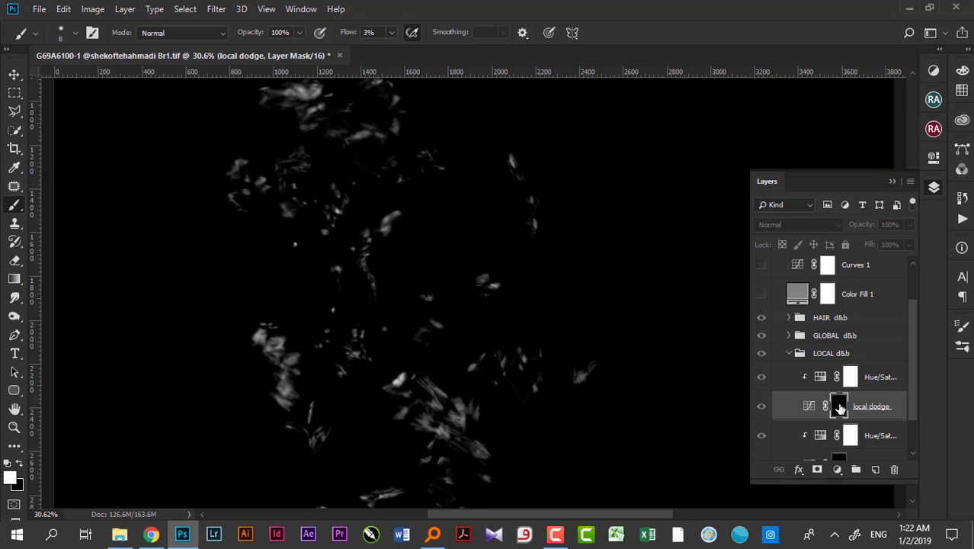
drag(455, 431, 473, 450)
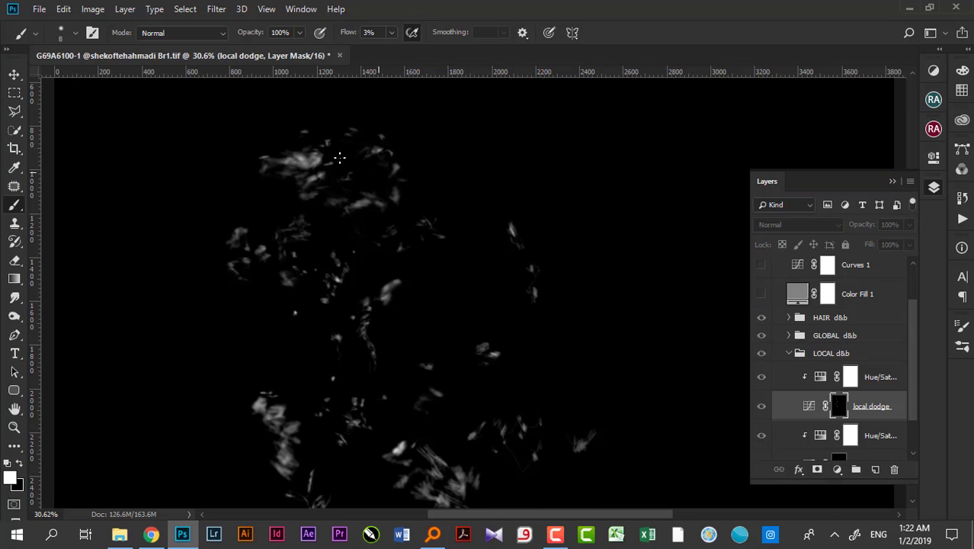
scroll(777, 396, down, 1)
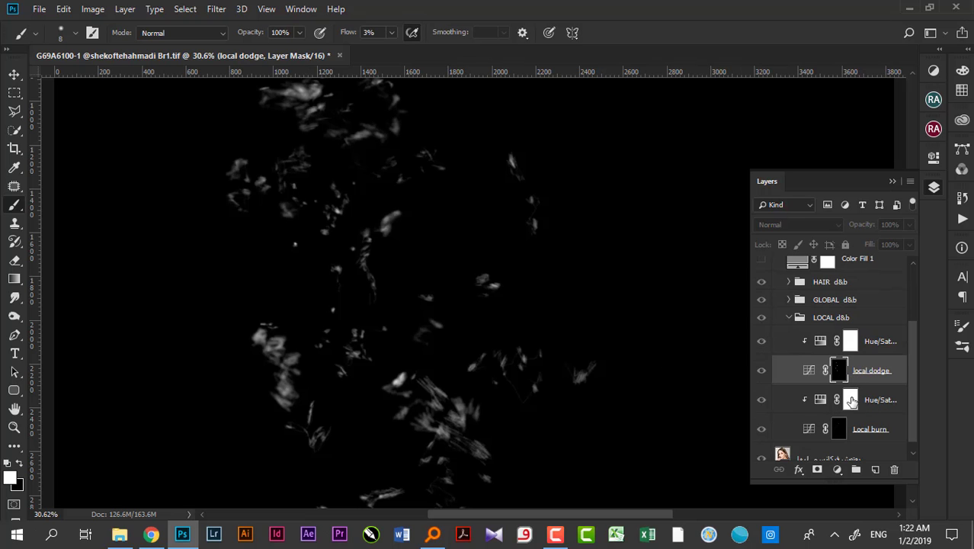
click(836, 431)
alt+click(838, 430)
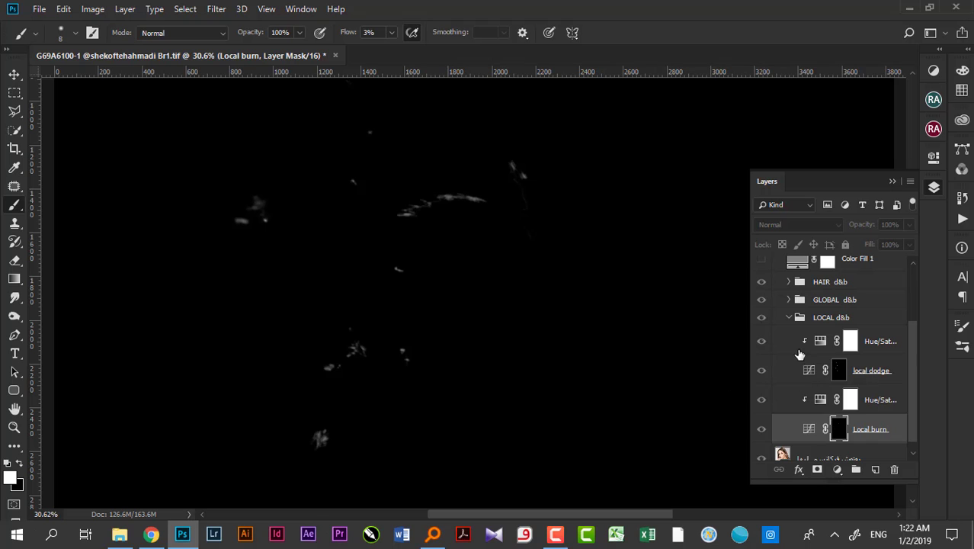
click(776, 320)
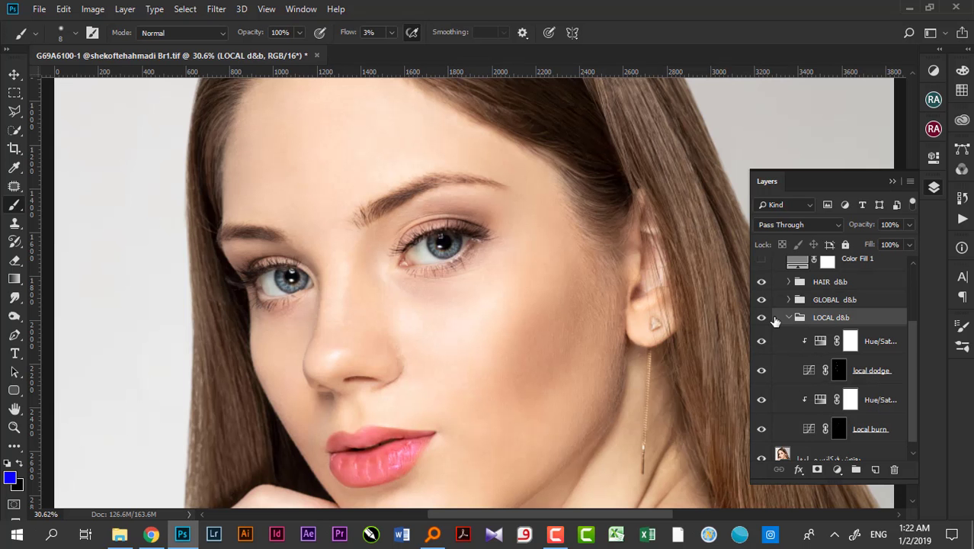
Turn on Curves 1 and Color Fill 1 for a black-and-white view, hiding Layer 1's blue markings
click(762, 320)
click(762, 319)
scroll(764, 319, up, 3)
drag(760, 288, 762, 349)
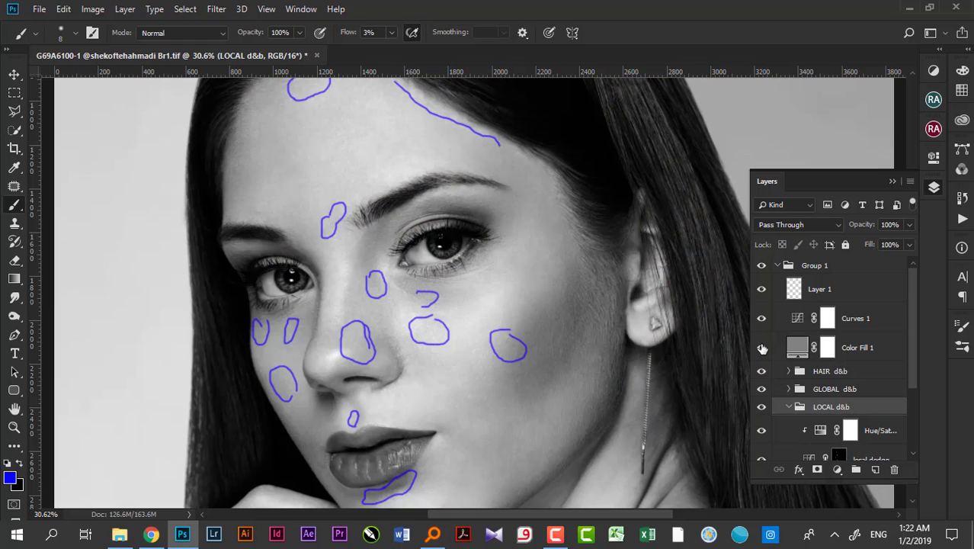
click(761, 290)
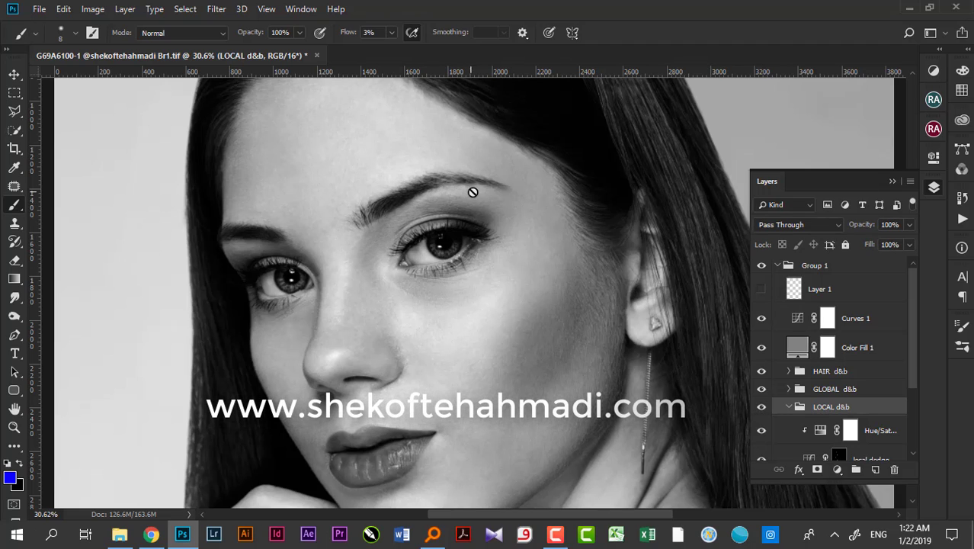
Compare the portrait with LOCAL d&b off and on, then pan to the neck and hand
click(760, 406)
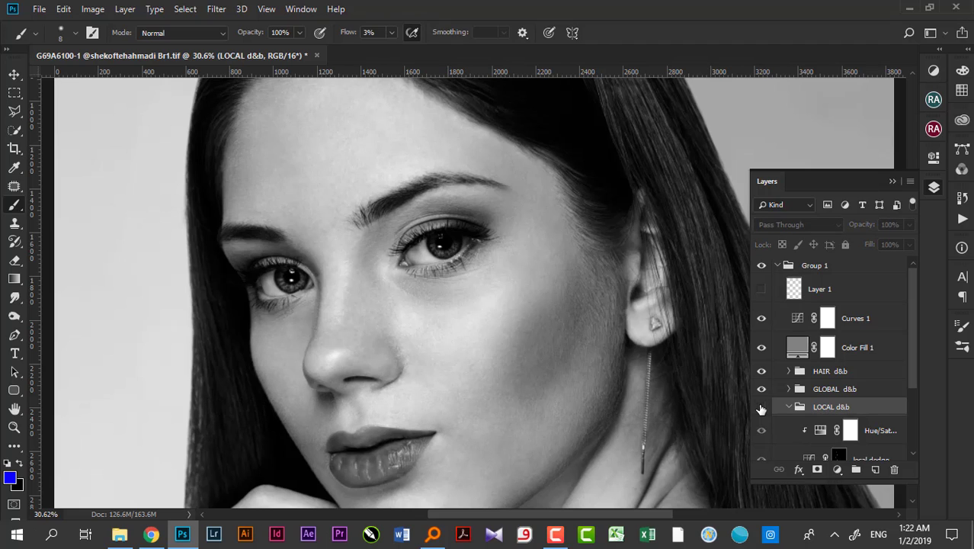
click(760, 407)
click(760, 408)
click(760, 407)
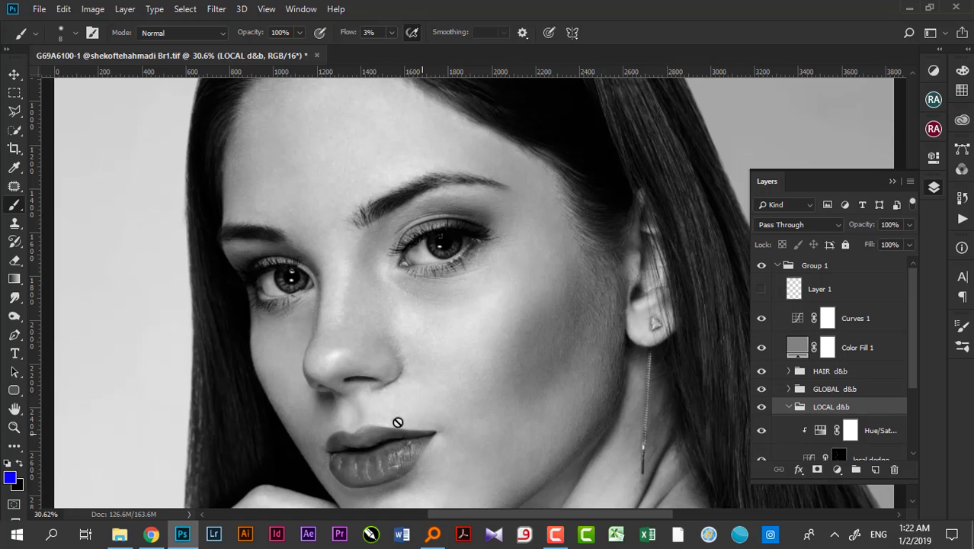
drag(354, 386, 348, 290)
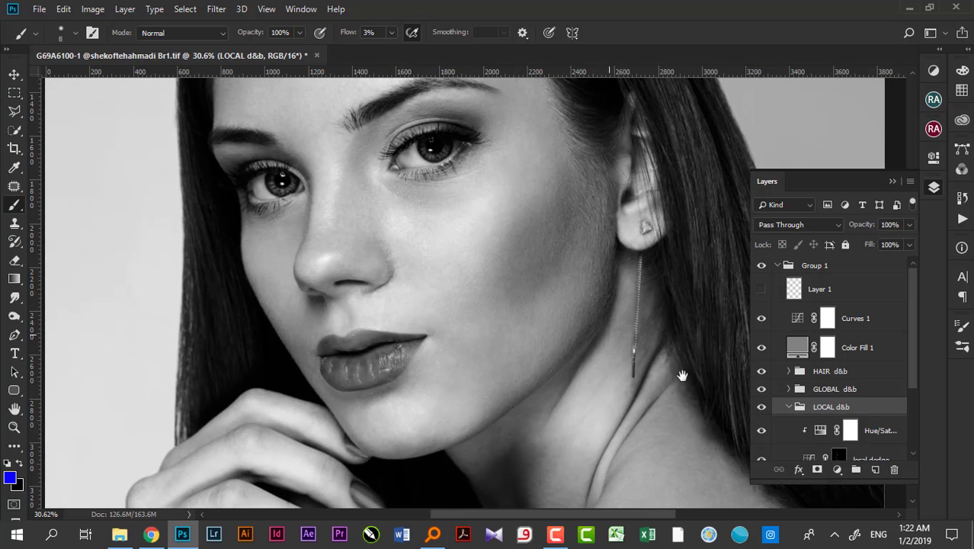
scroll(812, 424, down, 3)
Select the local dodge mask, activate GLOBAL d&b, and collapse the LOCAL d&b group
click(833, 406)
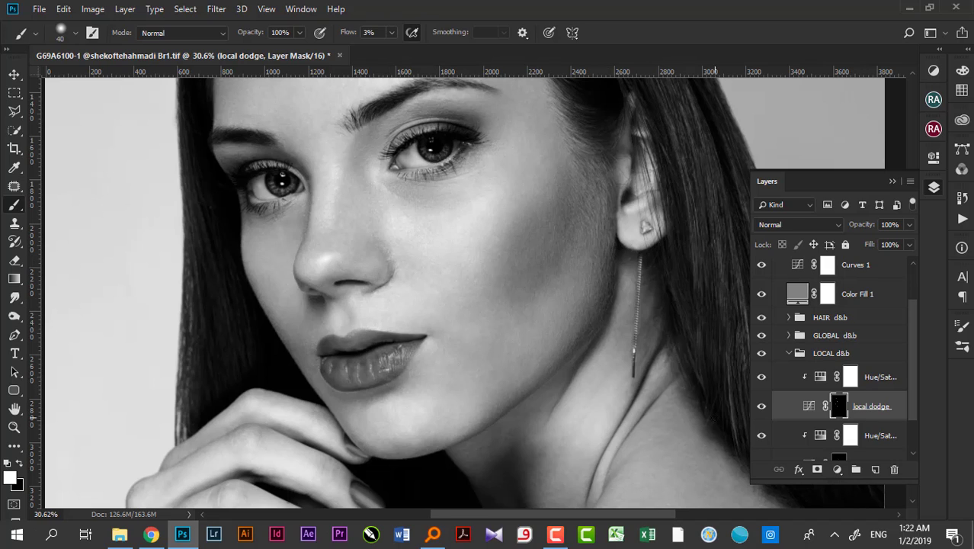
click(783, 390)
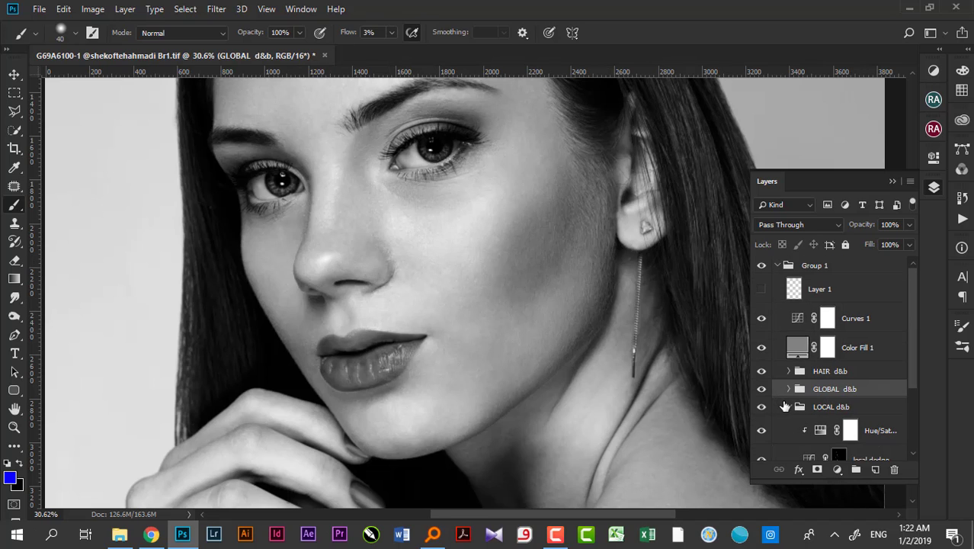
click(788, 406)
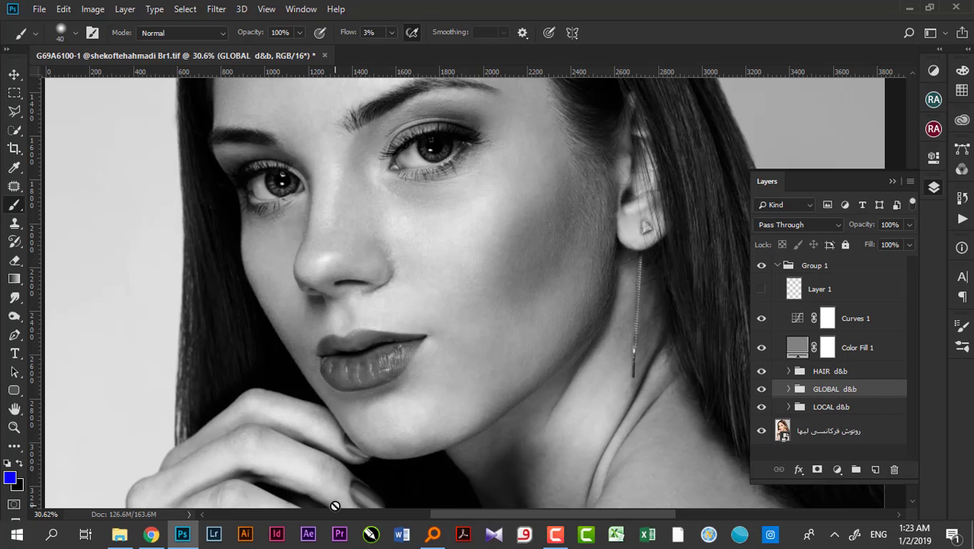
In Chrome, scroll through the 'How to Contour Your Face Correctly' pin down to its related pins
click(152, 537)
scroll(387, 351, up, 5)
scroll(389, 354, up, 5)
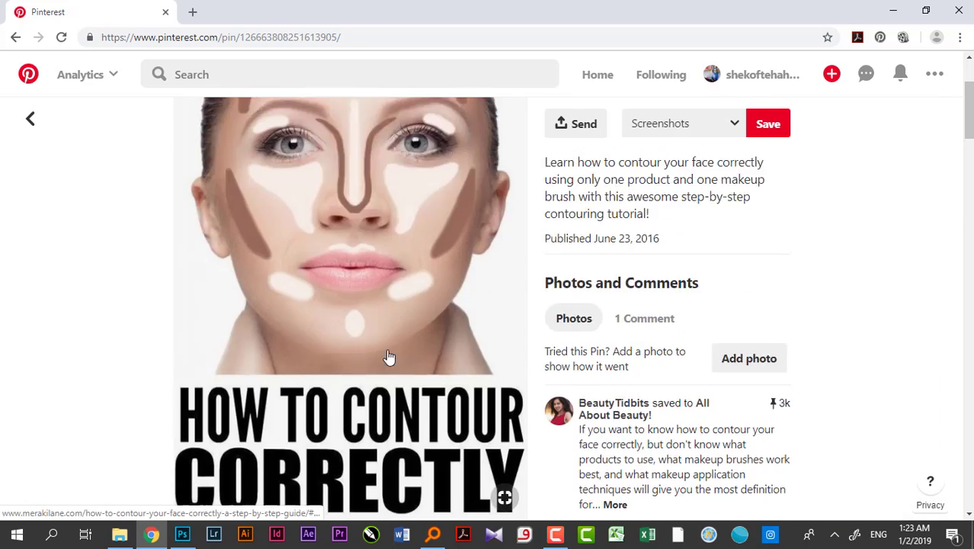
scroll(387, 355, up, 2)
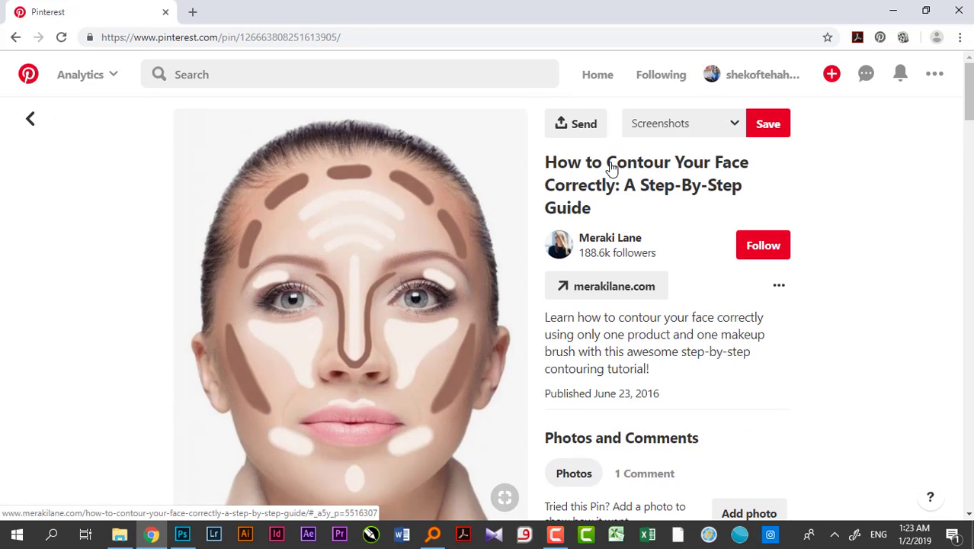
scroll(382, 314, down, 1)
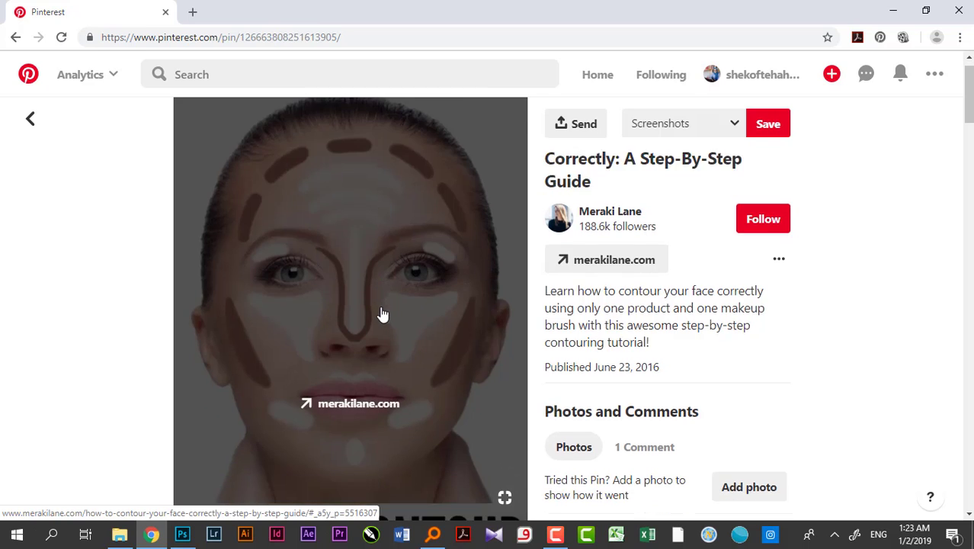
scroll(382, 314, down, 3)
scroll(245, 304, down, 2)
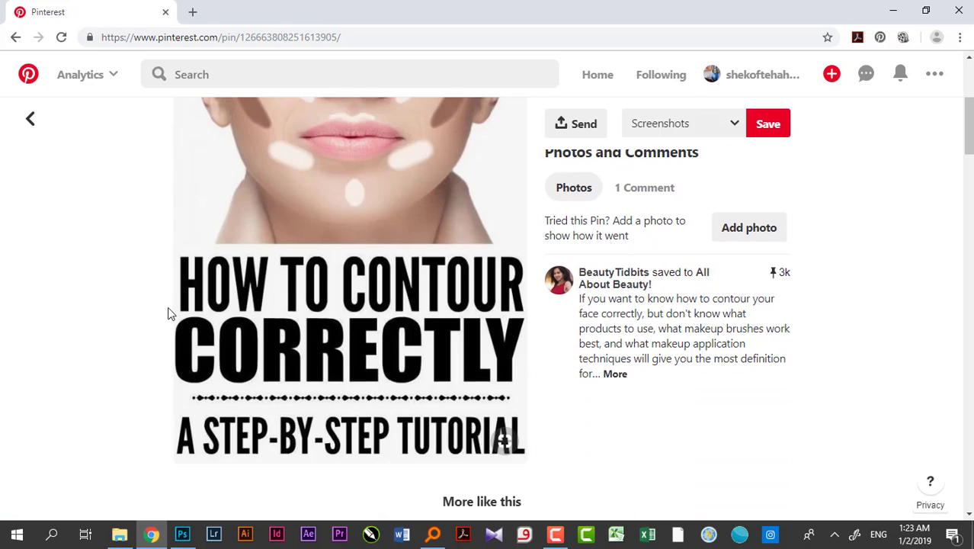
scroll(169, 313, up, 4)
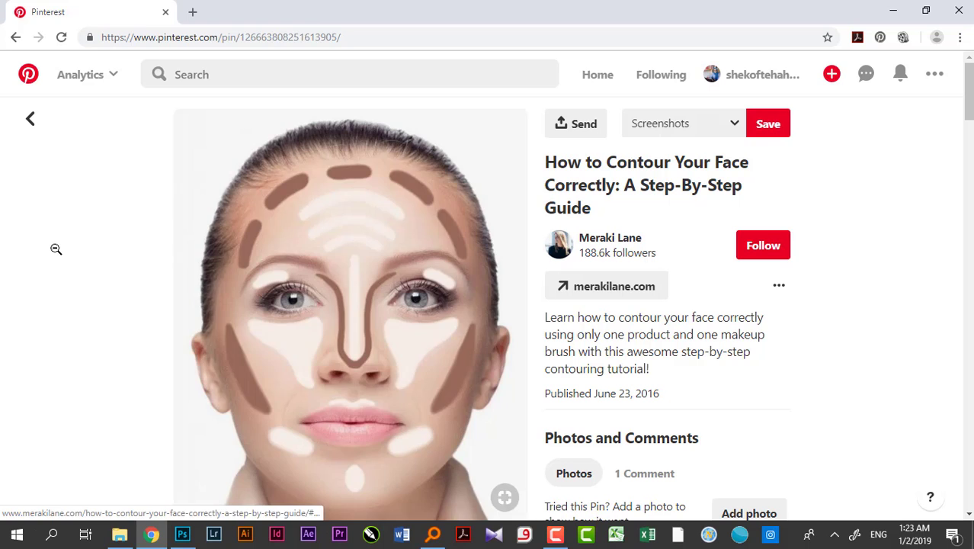
scroll(331, 374, down, 1)
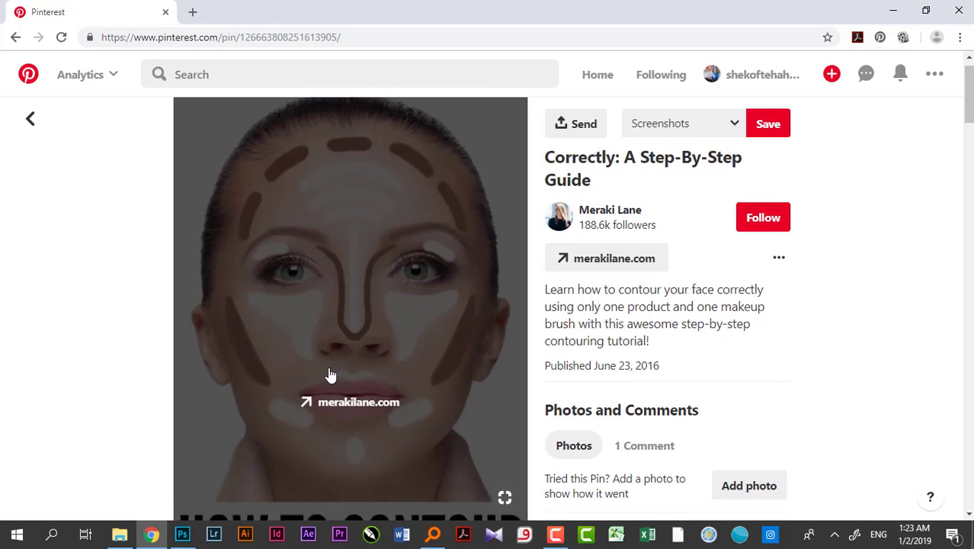
scroll(323, 265, down, 3)
scroll(324, 266, down, 5)
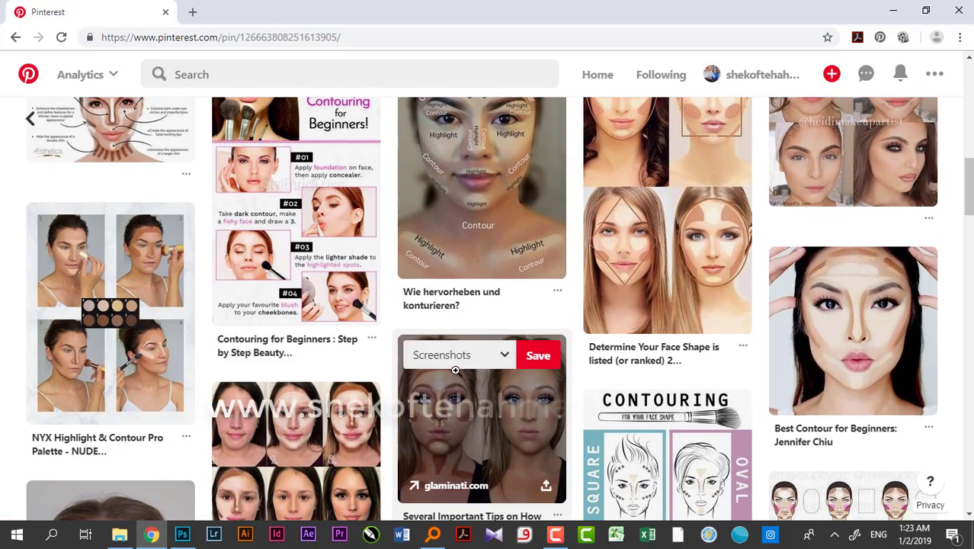
Open the 'Several Important Tips on How To Contour for Real Life' pin, then the hair-type pin, and go back
click(457, 369)
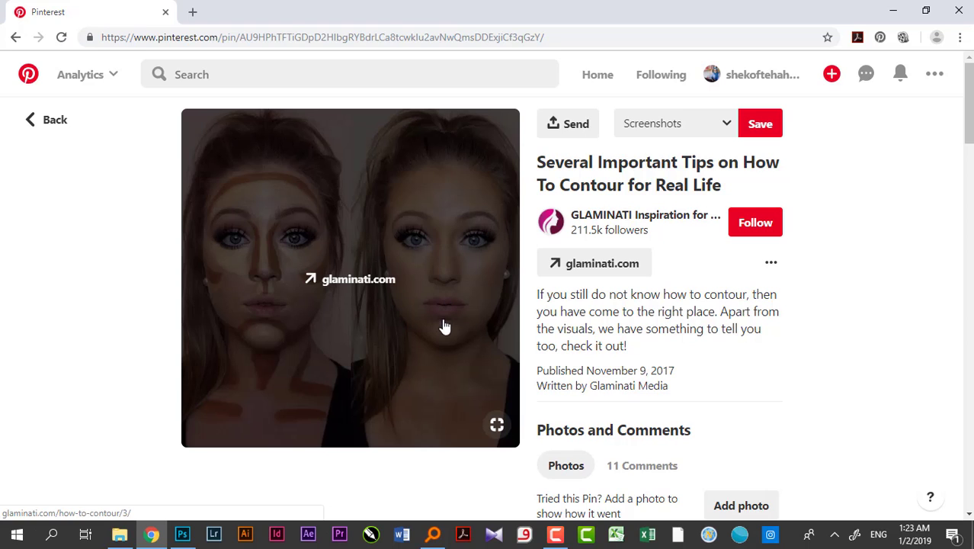
scroll(358, 335, down, 2)
scroll(353, 327, down, 6)
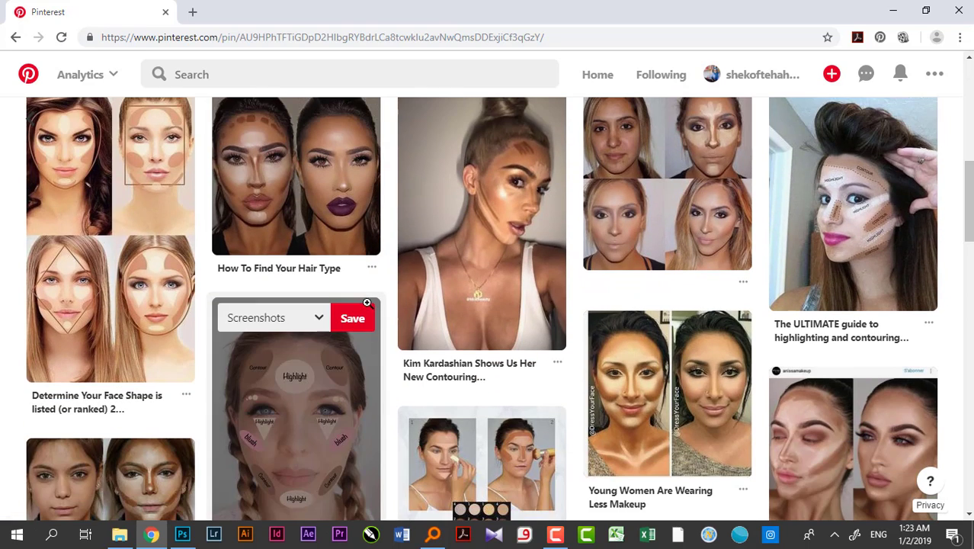
click(302, 183)
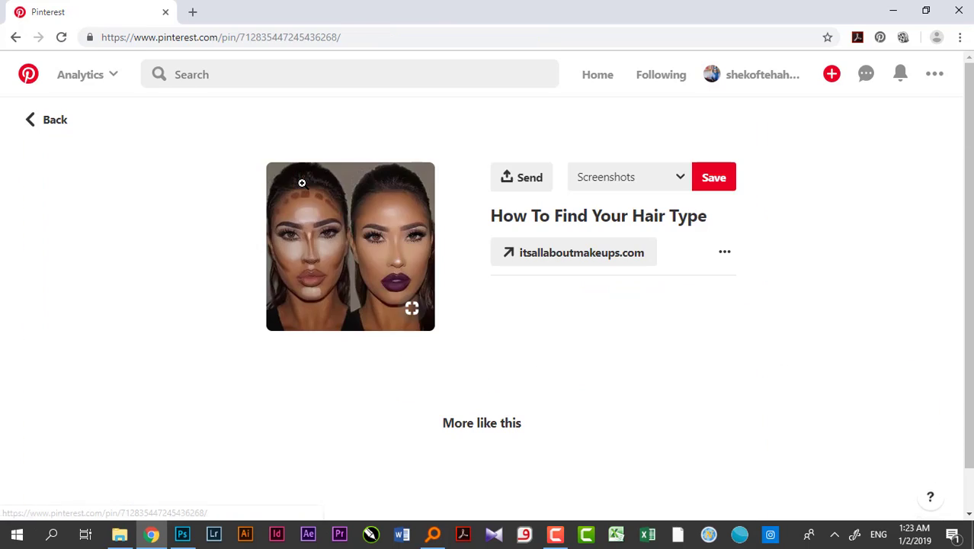
key(alt+Left)
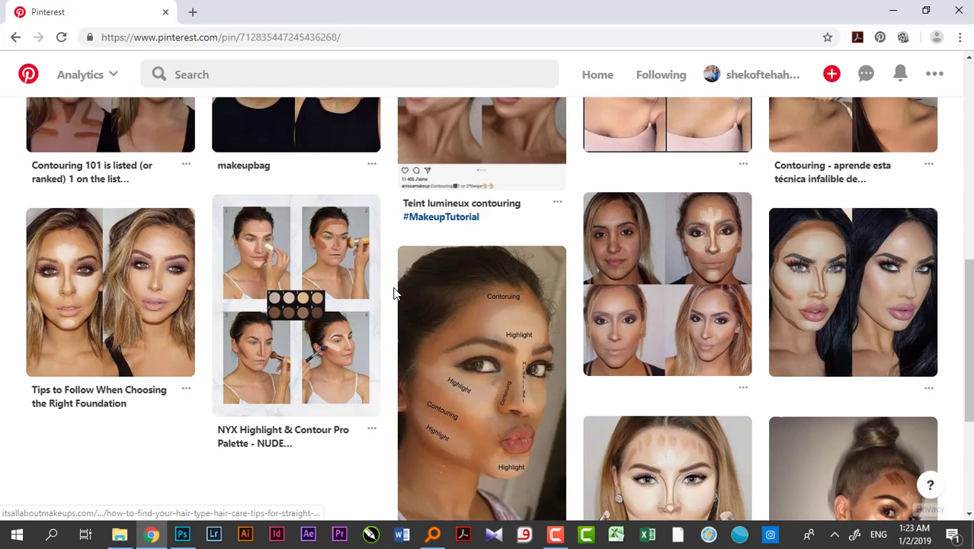
Scroll back to the top and return to the earlier contouring pin's More like this grid
scroll(473, 320, down, 2)
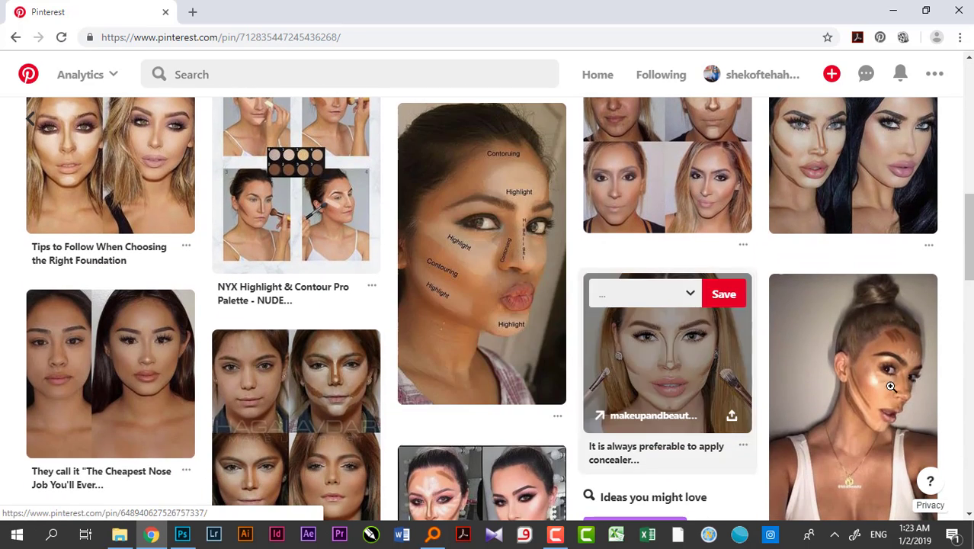
scroll(671, 295, up, 2)
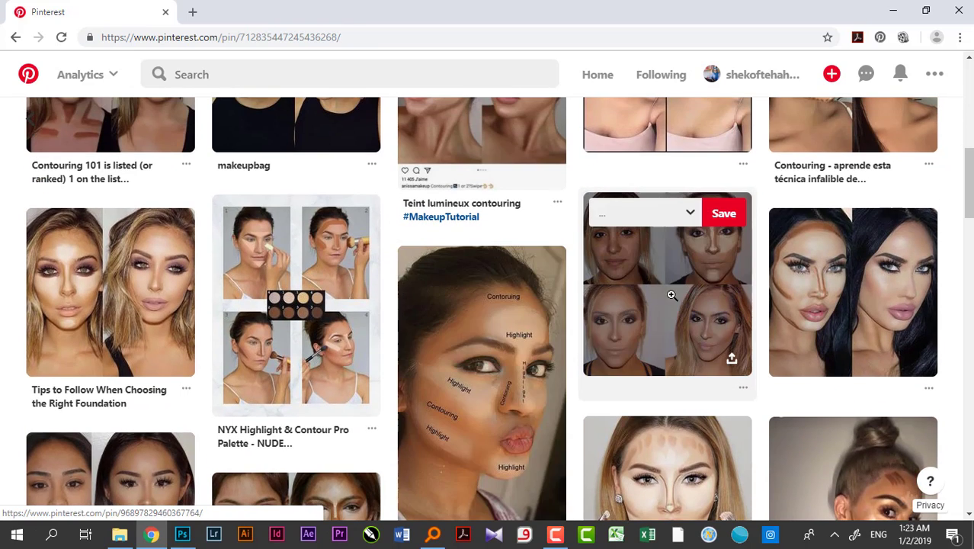
mouse_move(295, 183)
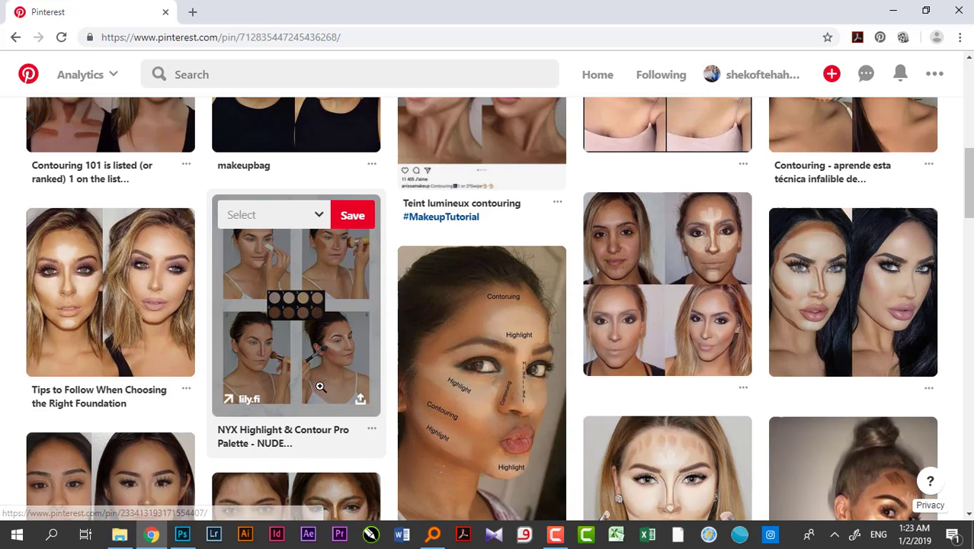
scroll(320, 387, up, 2)
scroll(320, 387, up, 3)
scroll(409, 342, up, 2)
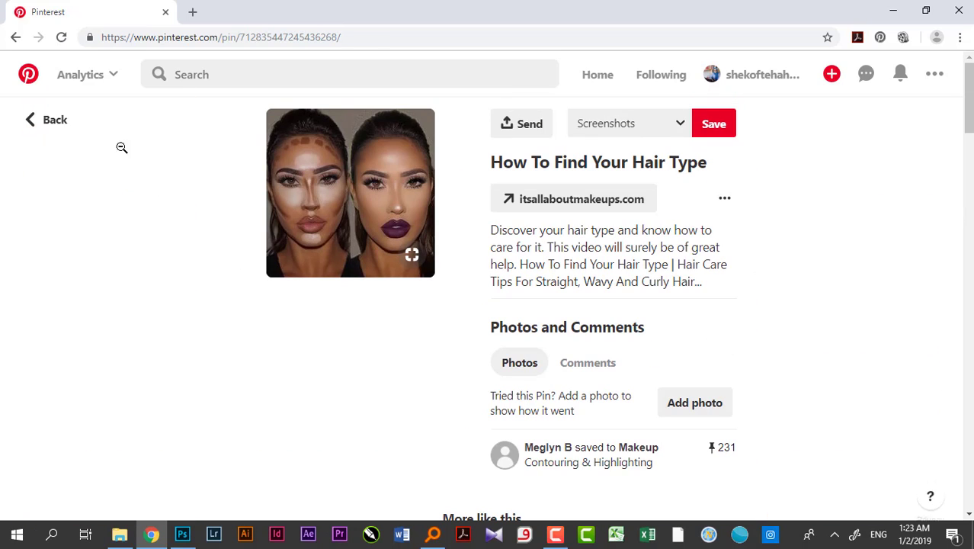
click(16, 38)
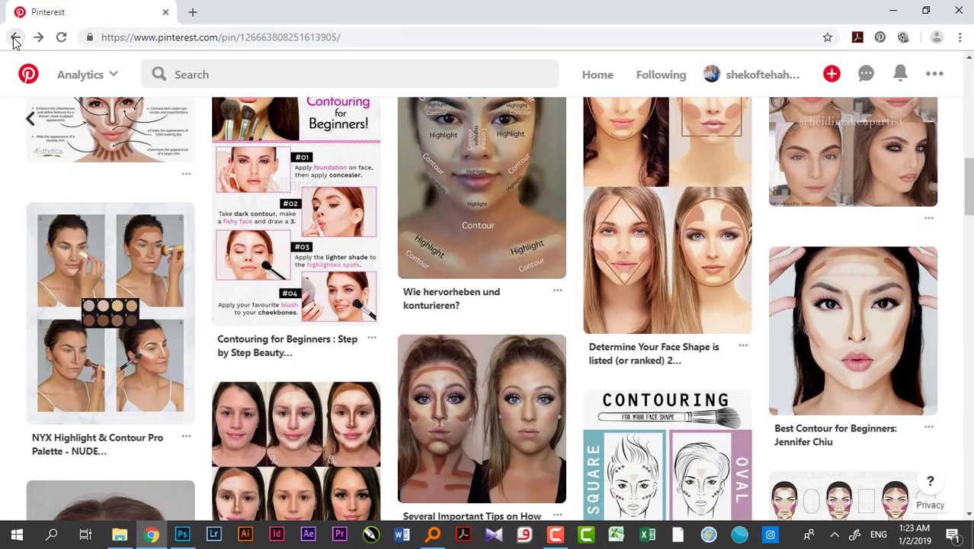
click(13, 42)
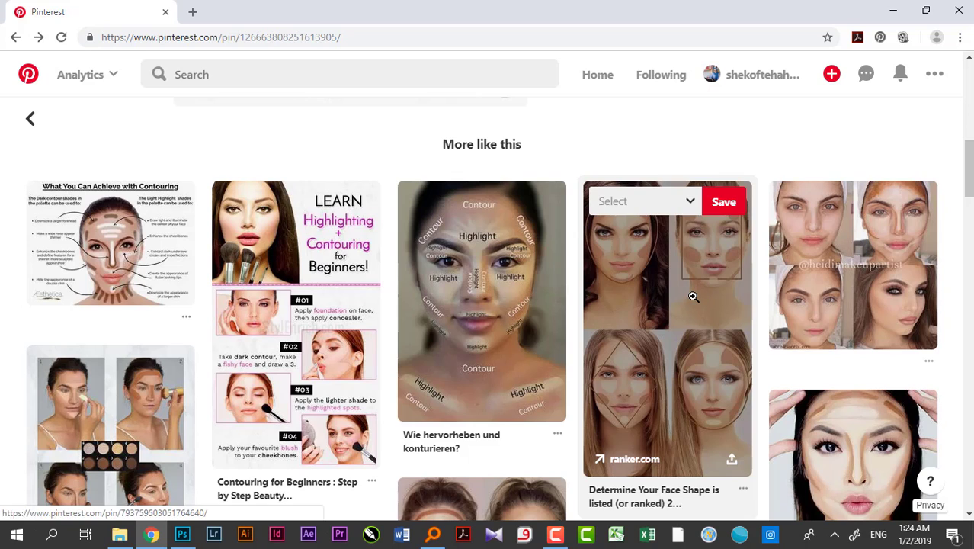
Open the face-shape contouring pin and scroll through its related pins
click(692, 296)
scroll(457, 320, down, 1)
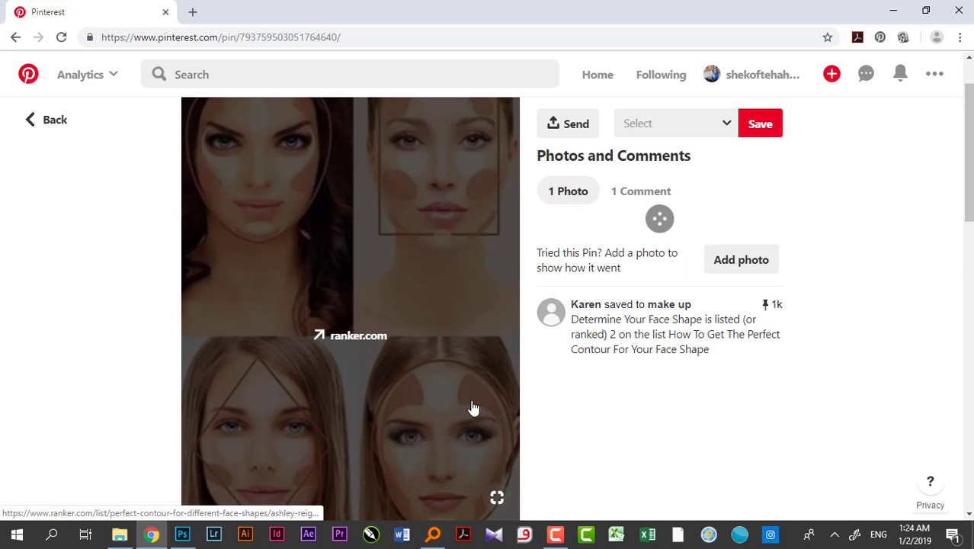
scroll(396, 400, down, 1)
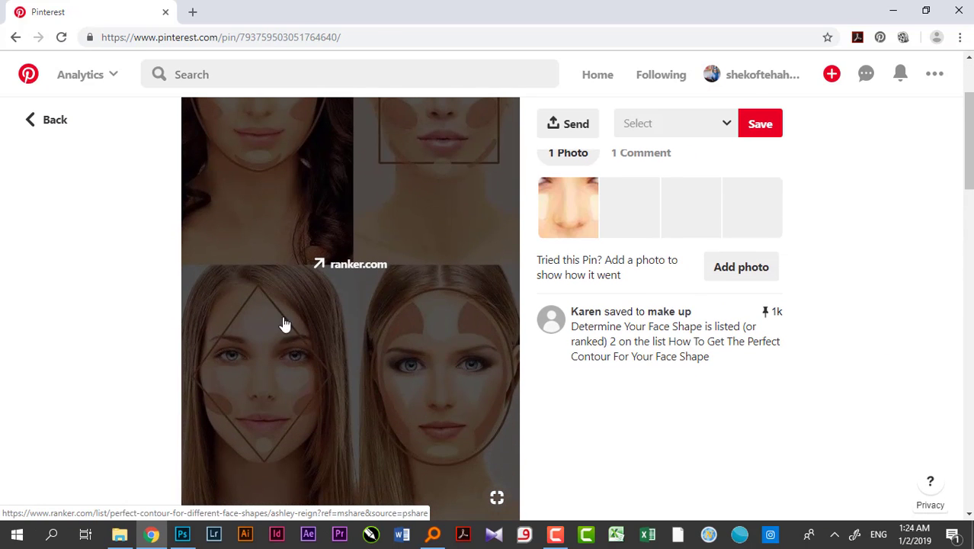
scroll(256, 400, down, 2)
scroll(346, 265, down, 3)
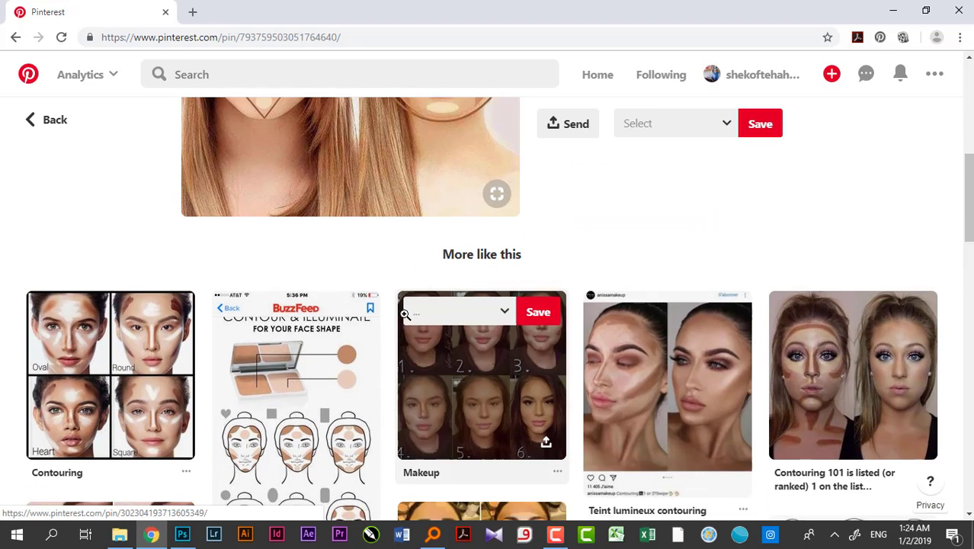
mouse_move(667, 377)
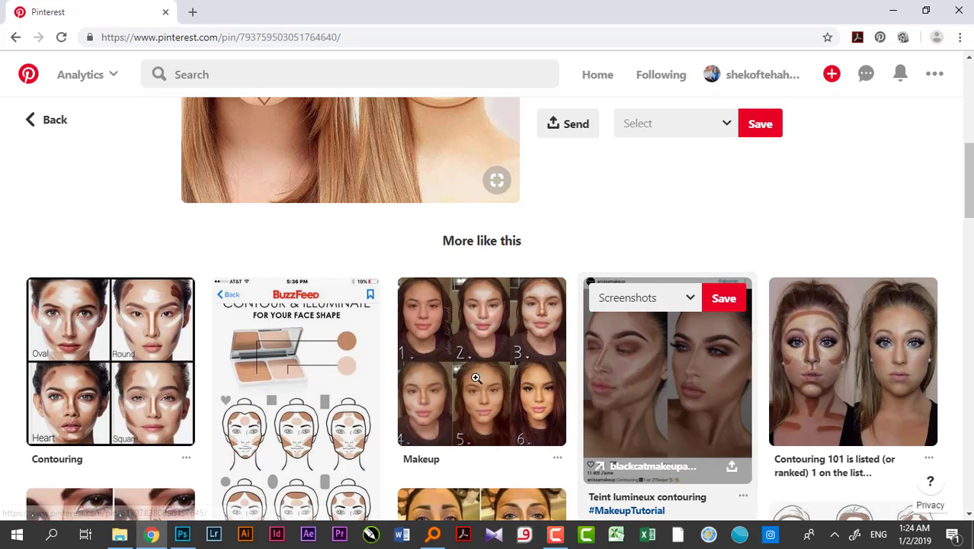
scroll(476, 378, down, 2)
Open the BuzzFeed contour-for-face-shape pin and scroll far down its More like this grid
click(314, 307)
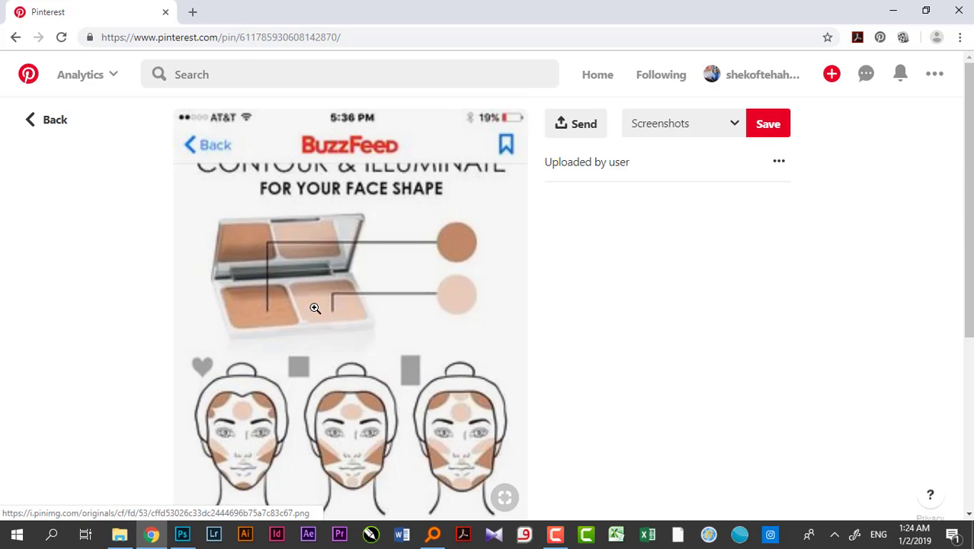
scroll(313, 320, down, 3)
scroll(306, 326, up, 2)
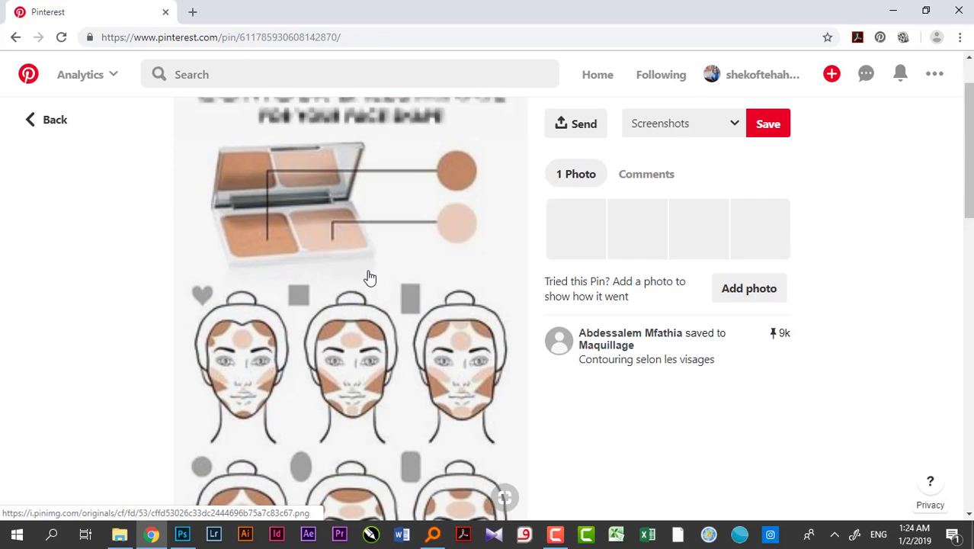
scroll(370, 276, down, 2)
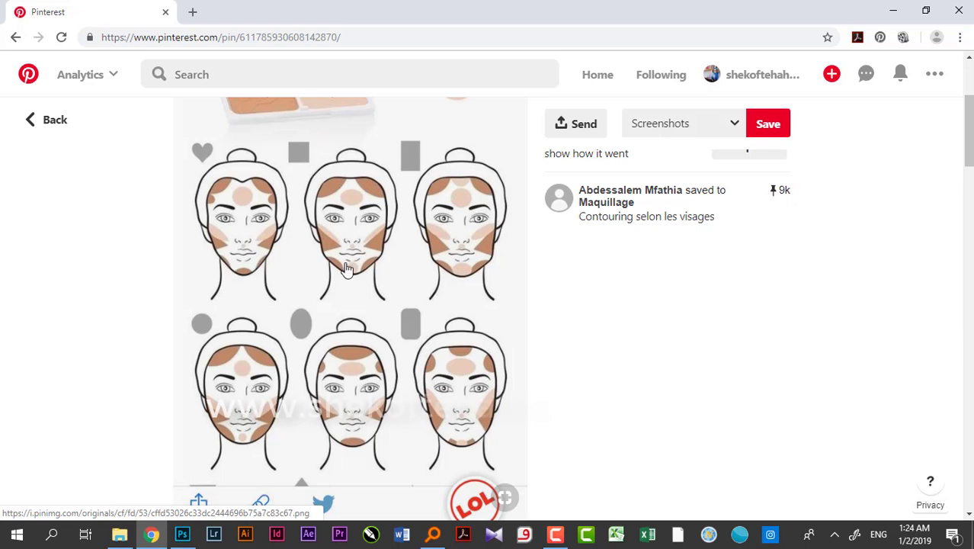
scroll(294, 308, up, 2)
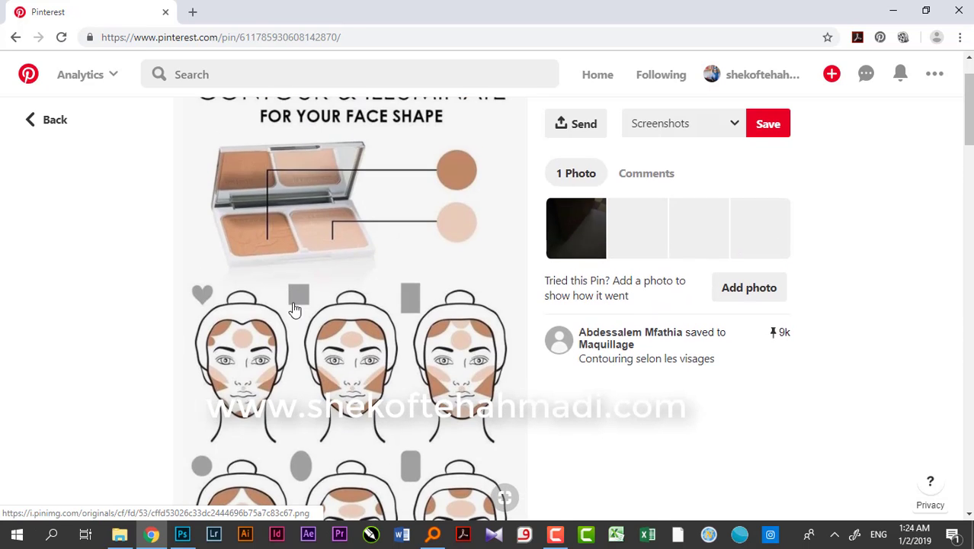
scroll(295, 308, down, 3)
scroll(380, 304, down, 1)
scroll(381, 304, down, 3)
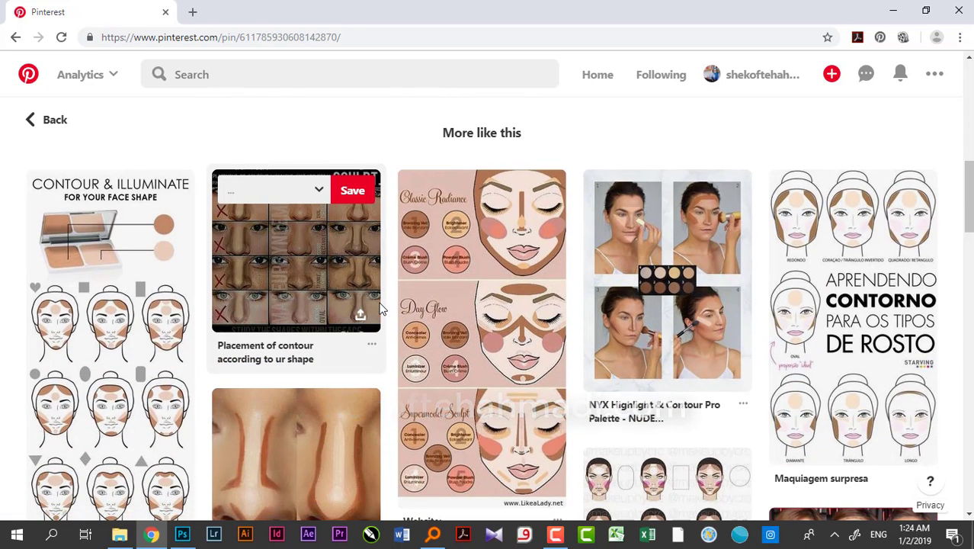
scroll(381, 308, down, 1)
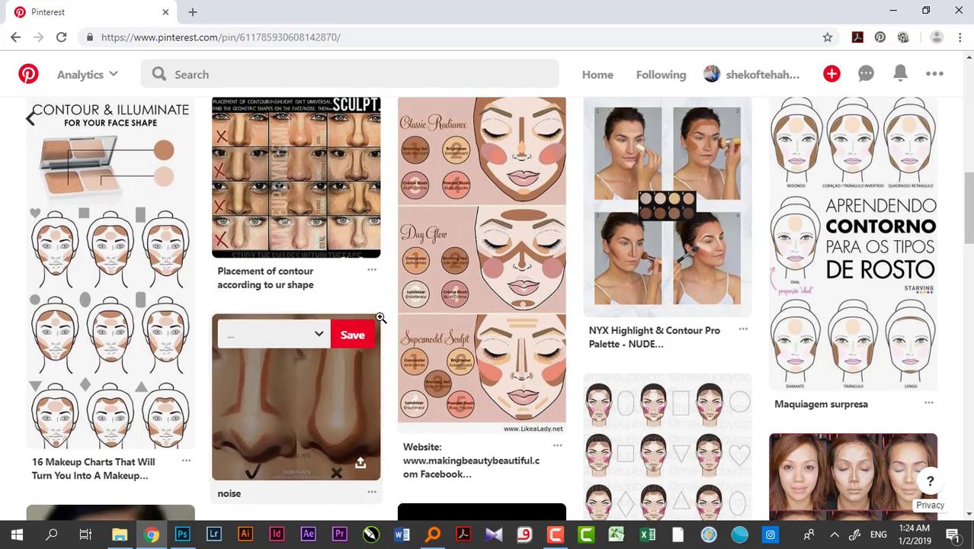
scroll(380, 317, down, 2)
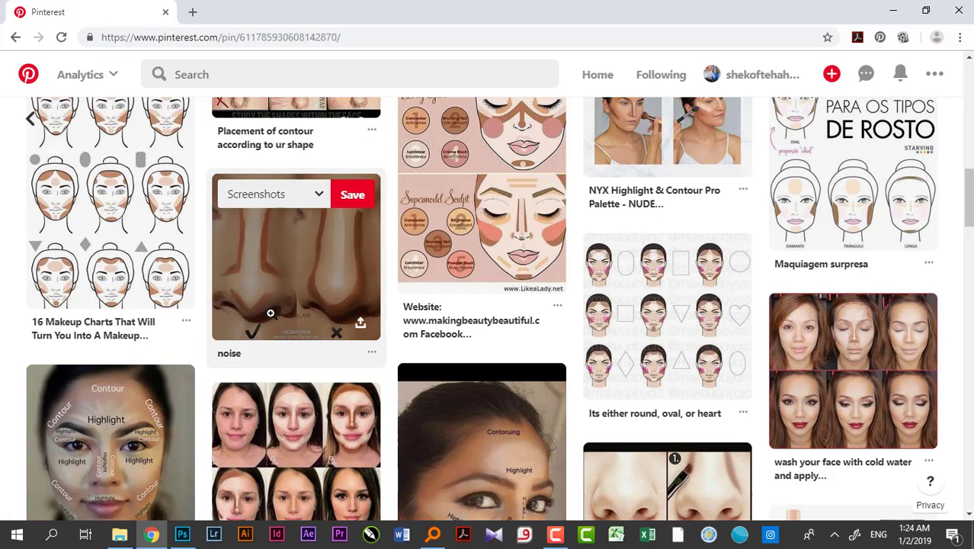
scroll(305, 305, down, 2)
scroll(432, 288, down, 2)
scroll(432, 288, down, 2)
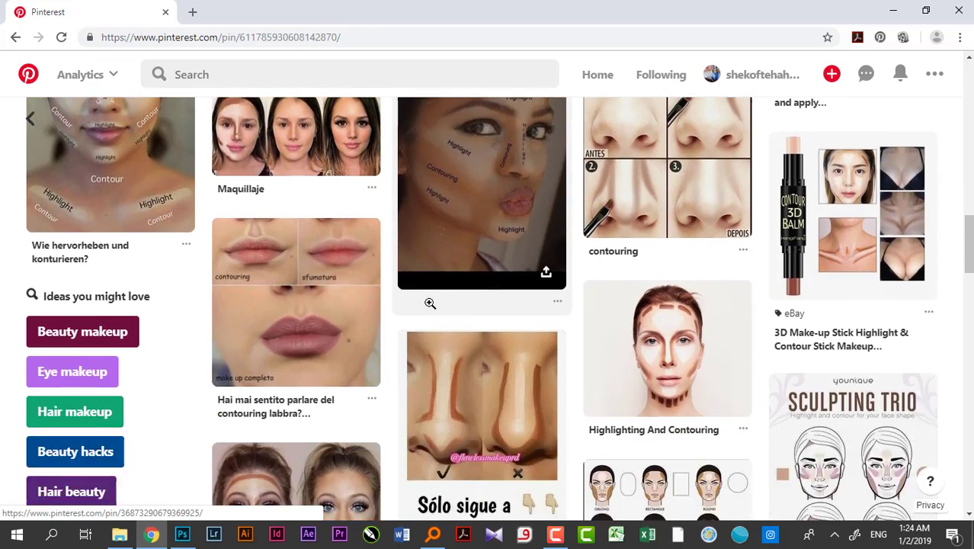
scroll(432, 297, down, 3)
scroll(432, 318, down, 3)
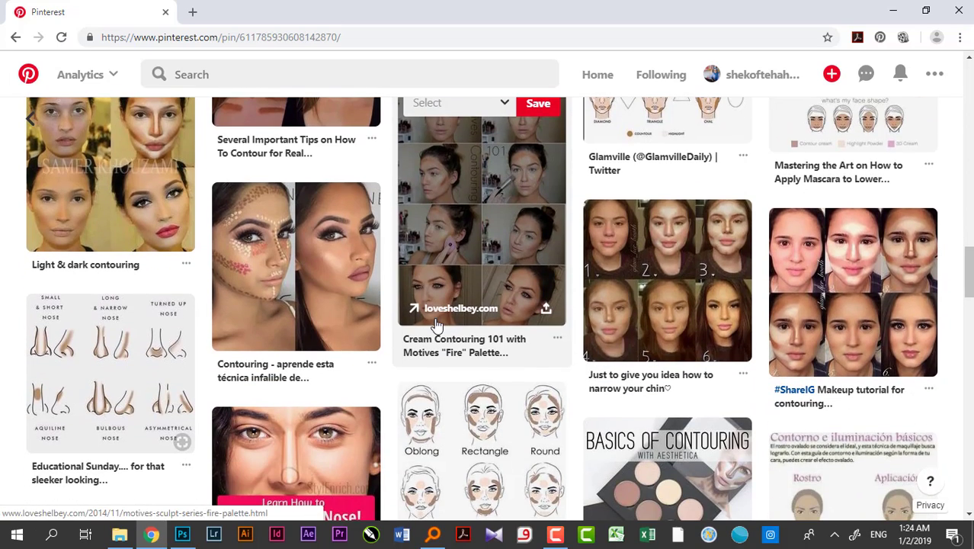
scroll(426, 316, down, 2)
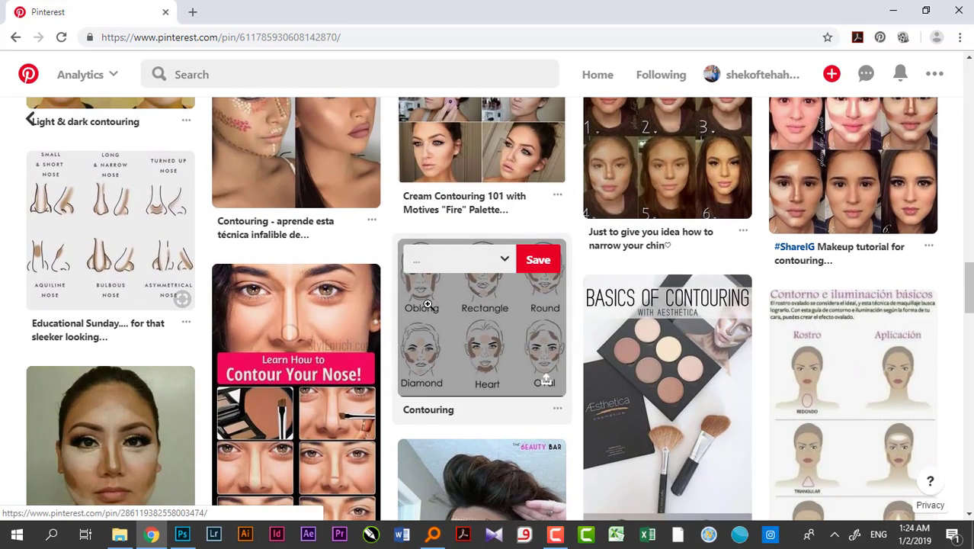
scroll(434, 316, down, 1)
scroll(489, 278, down, 2)
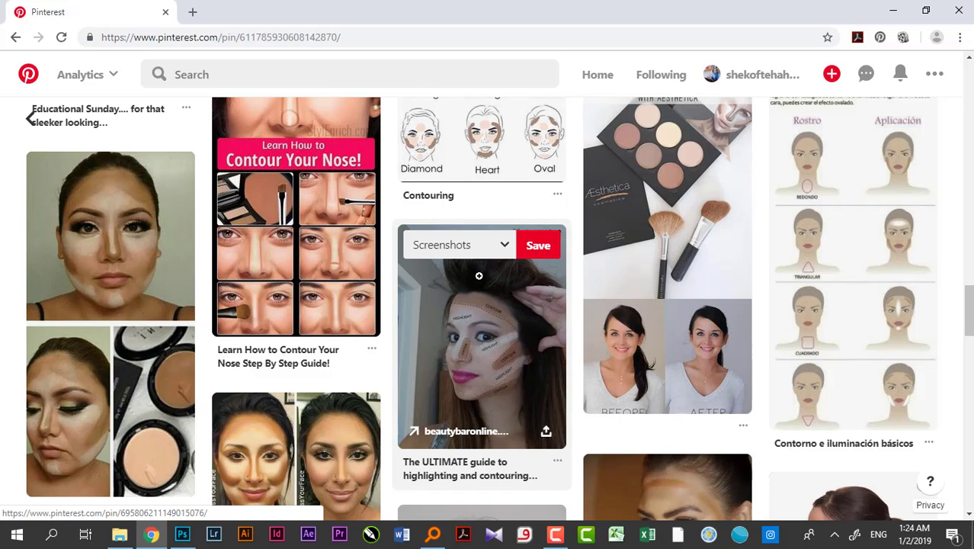
scroll(480, 283, down, 3)
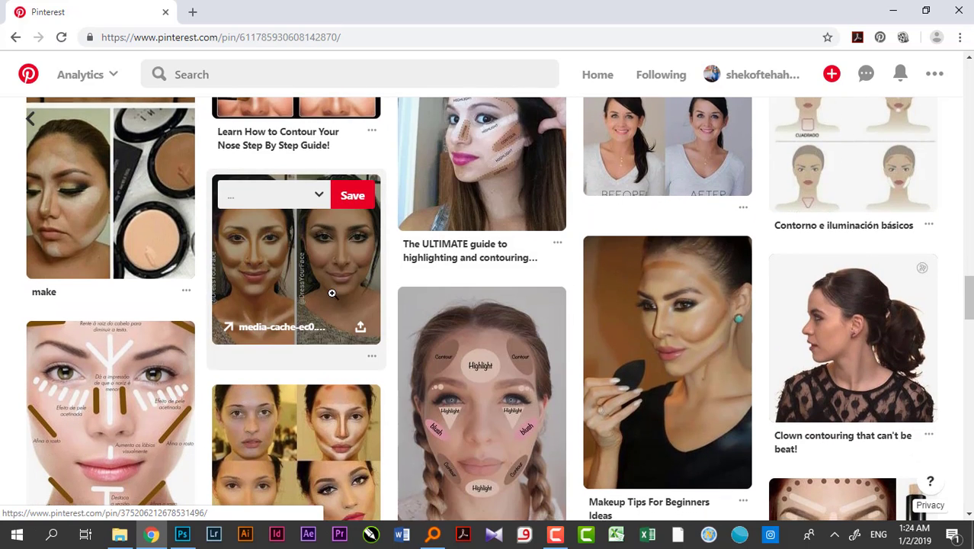
scroll(322, 292, down, 1)
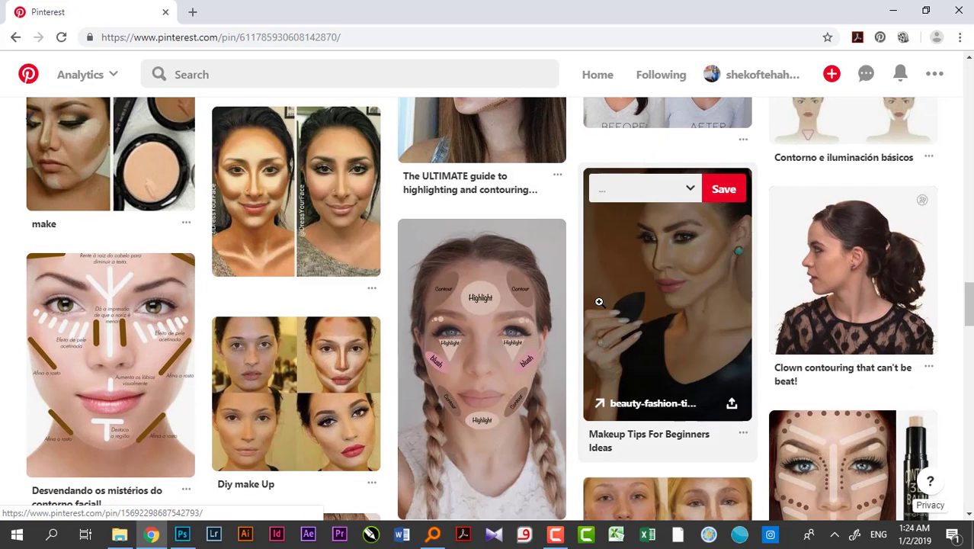
scroll(597, 299, down, 4)
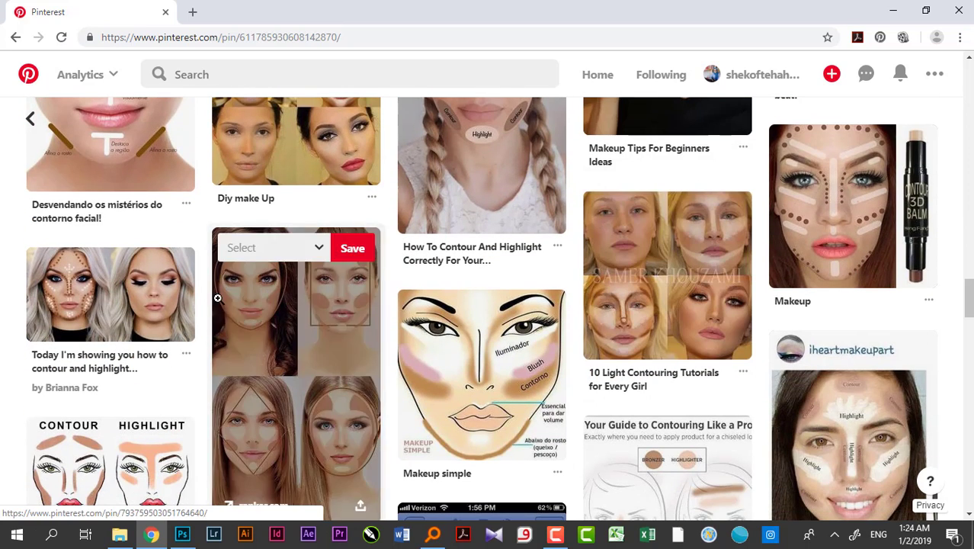
Open the youtube.com pin on contouring a round face, then return to Photoshop
click(120, 293)
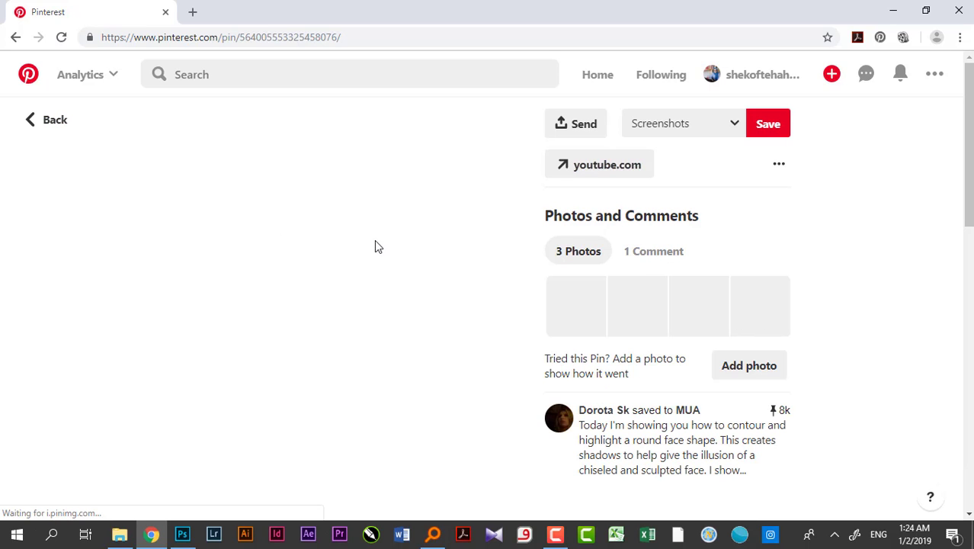
scroll(372, 251, down, 5)
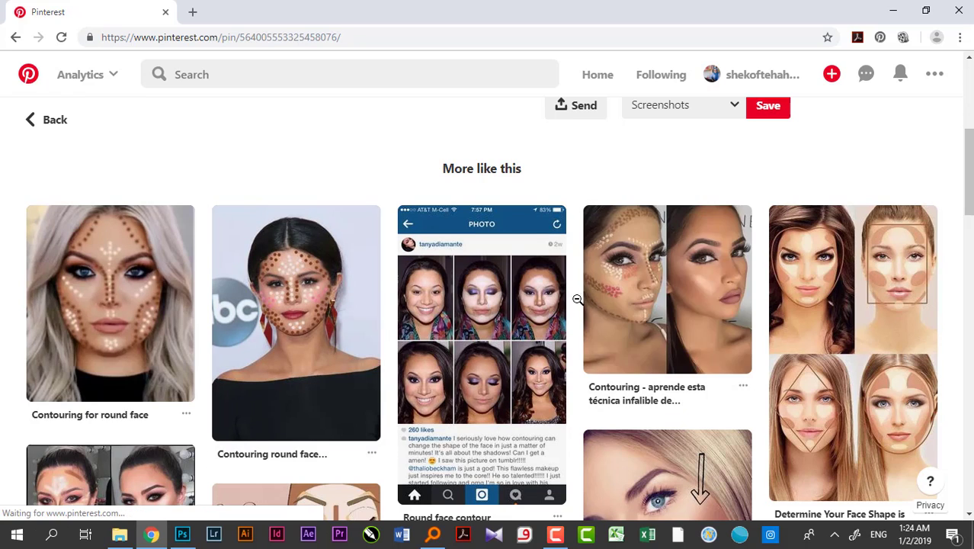
click(584, 297)
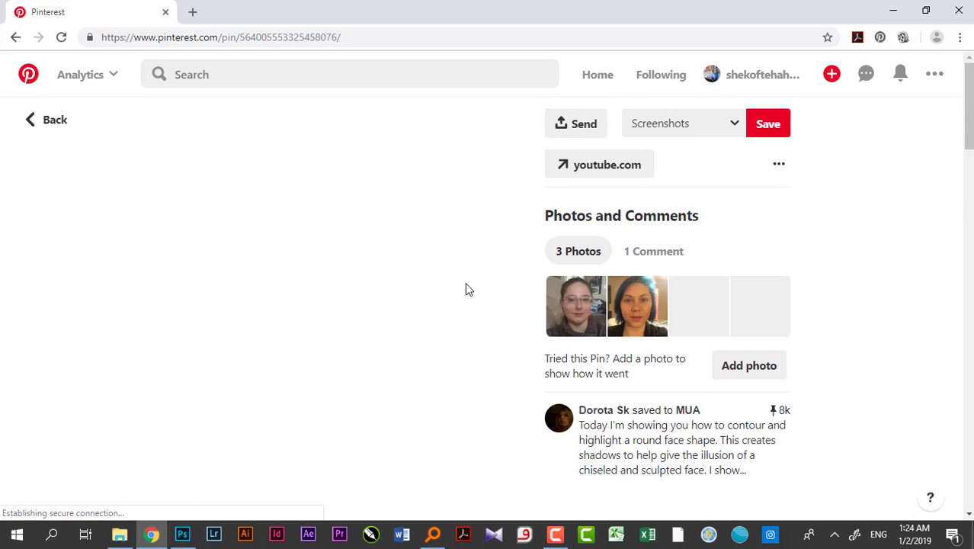
click(182, 534)
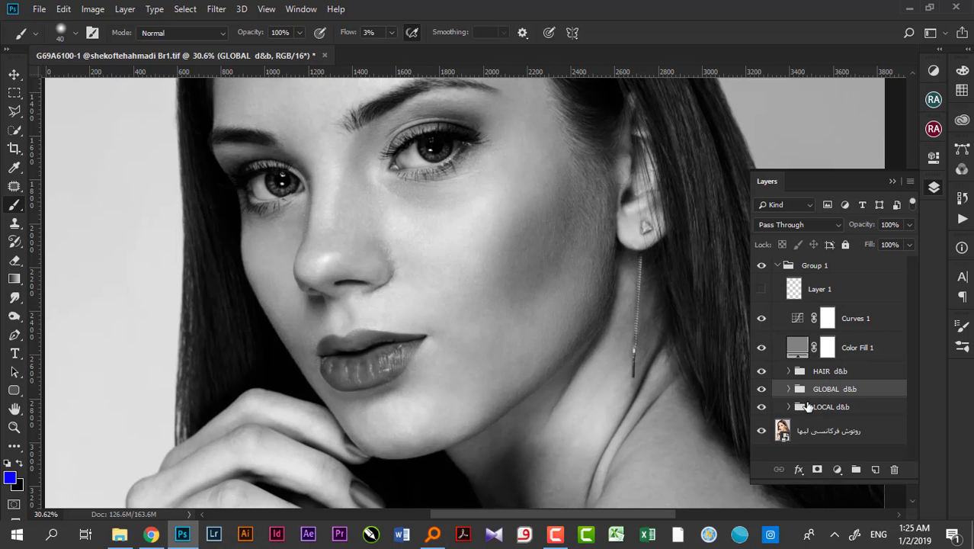
Expand the GLOBAL d&b group and target the G burn layer's mask for painting
click(789, 389)
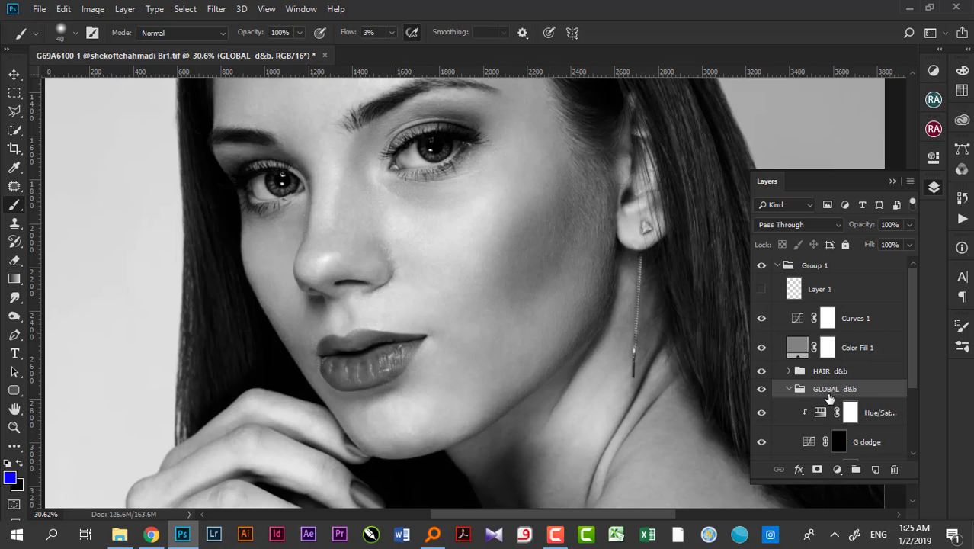
scroll(837, 407, down, 1)
scroll(836, 407, down, 1)
scroll(837, 407, down, 2)
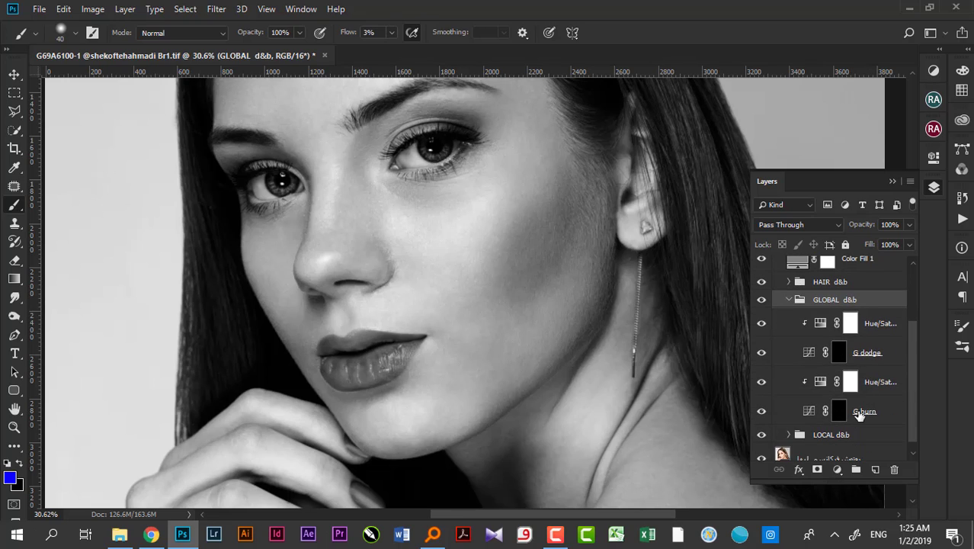
click(841, 412)
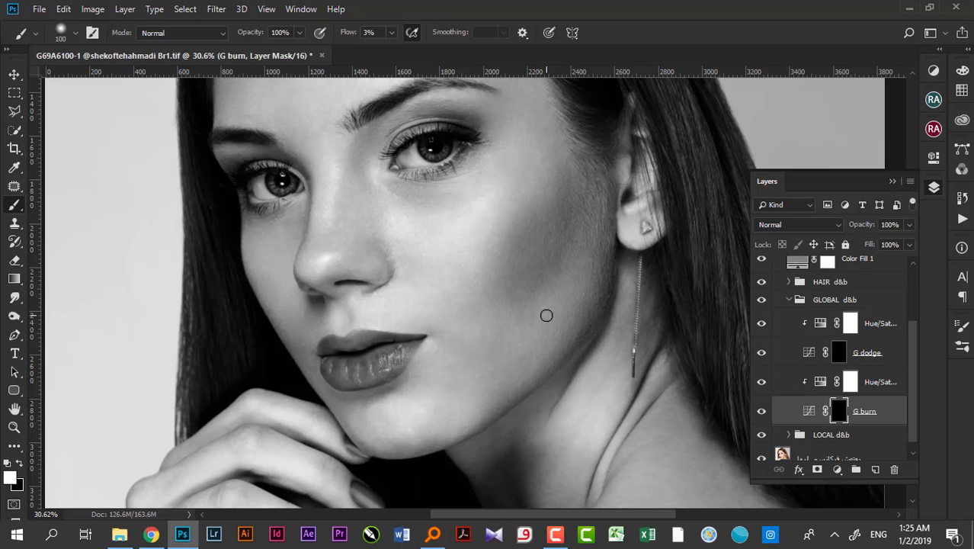
Set the brush to size 250 with 6% flow
key(bracketright)
key(bracketright)
key(bracketright)
scroll(427, 304, up, 1)
scroll(427, 290, up, 1)
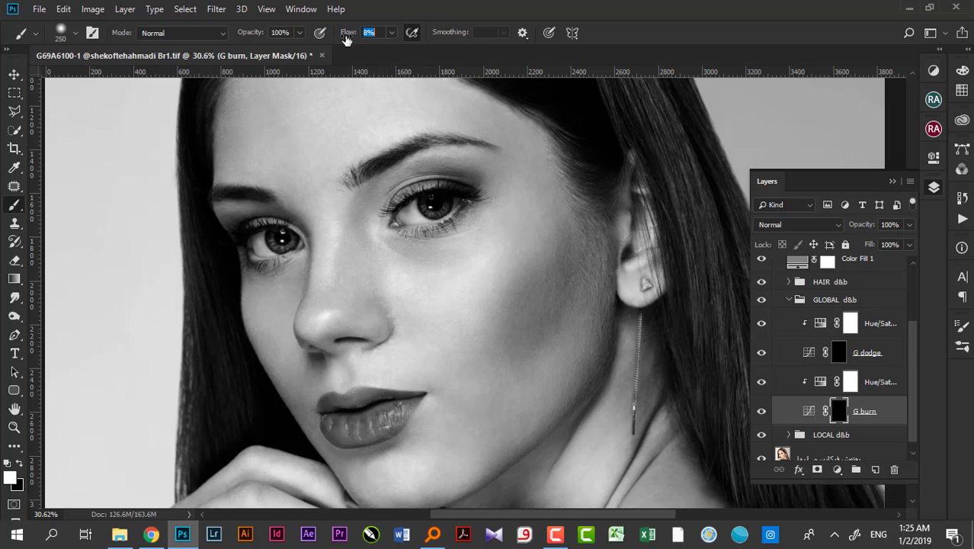
drag(343, 38, 339, 38)
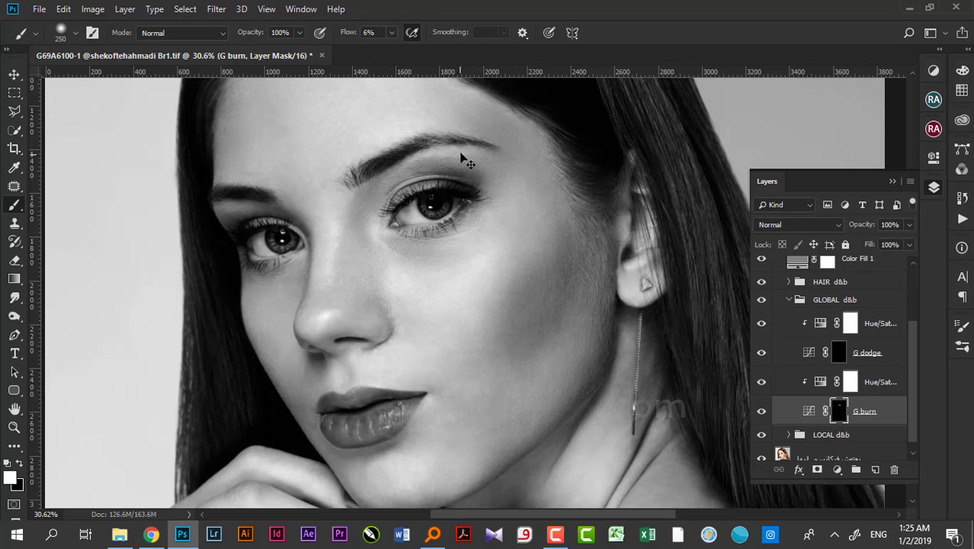
Zoom out to see the whole portrait, then bring the Pinterest pin forward
drag(357, 197, 353, 198)
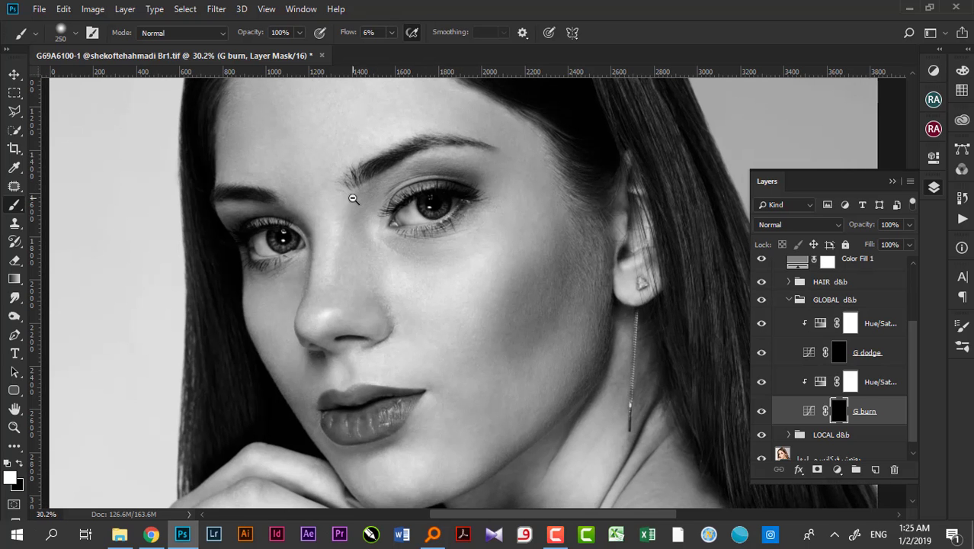
alt+click(364, 230)
alt+click(364, 230)
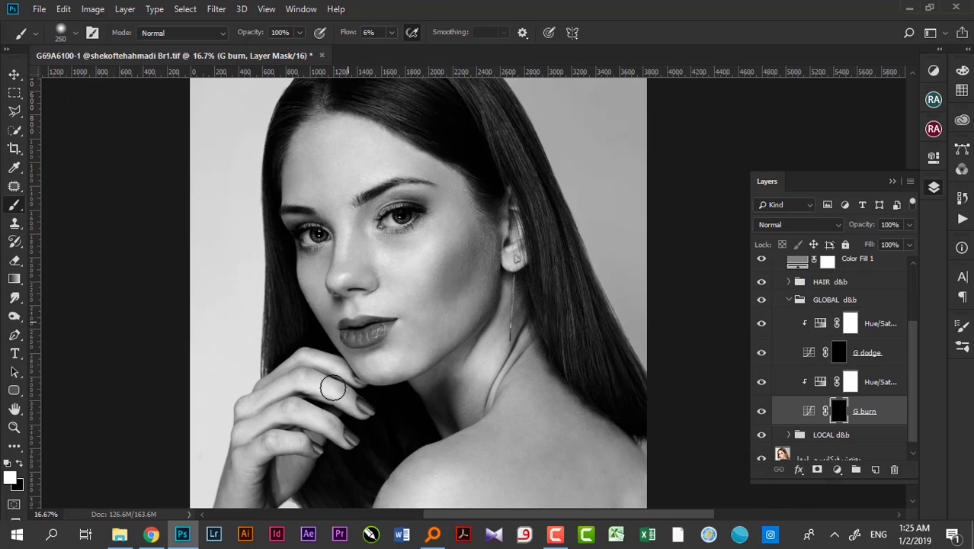
click(151, 534)
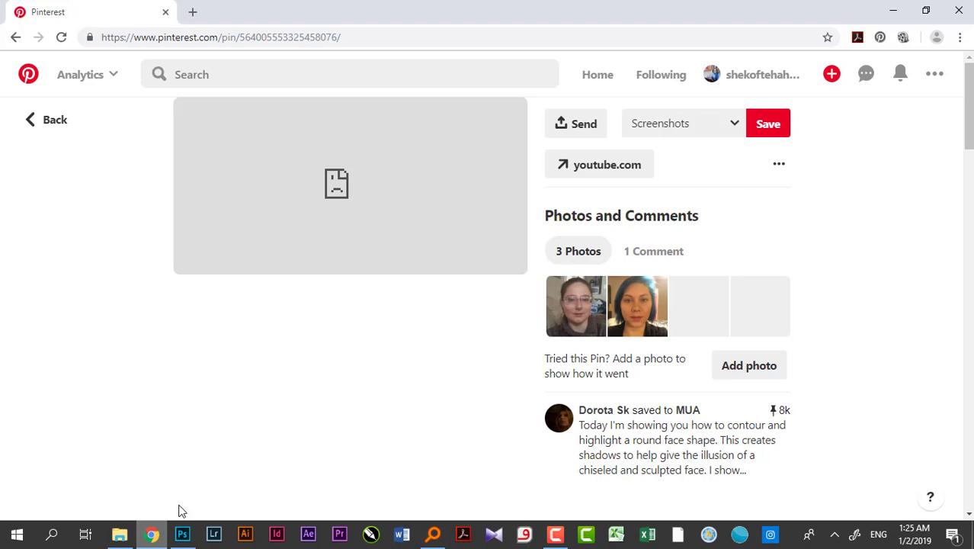
Open the ranker.com 'Determine Your Face Shape' pin from More like this, then return to Photoshop
scroll(257, 396, down, 5)
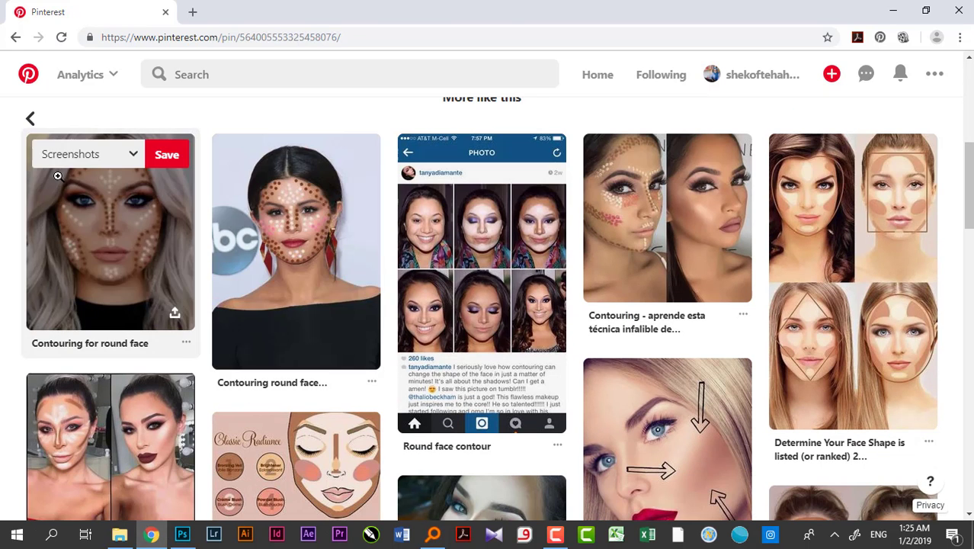
click(791, 219)
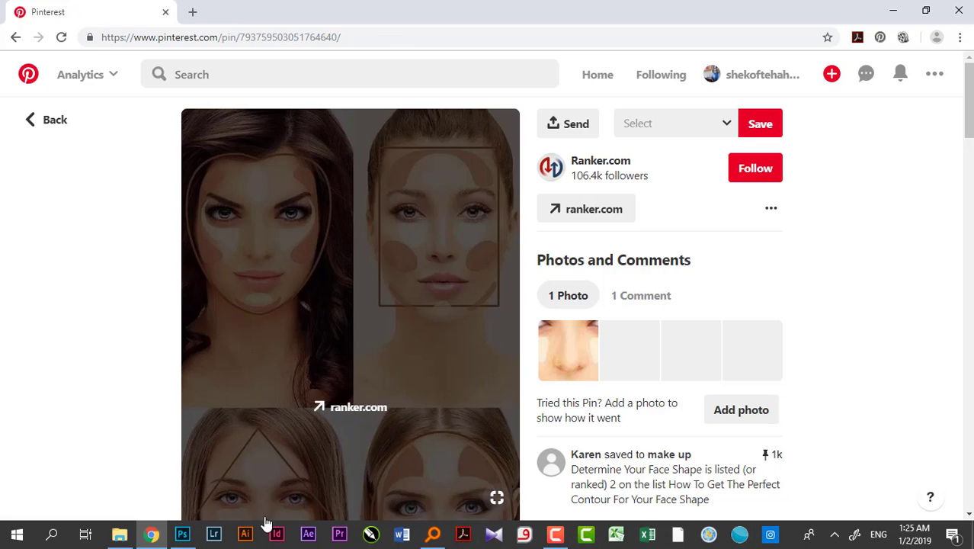
click(190, 537)
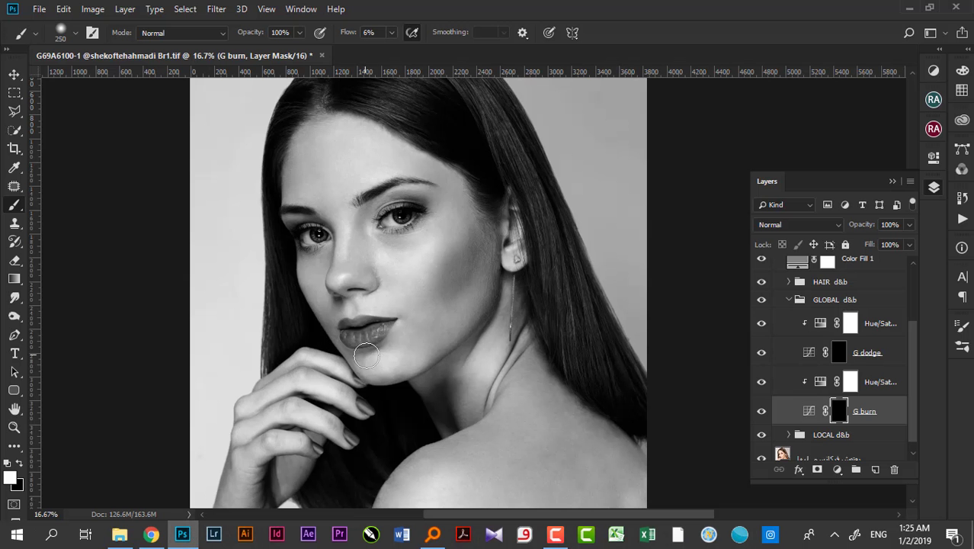
Zoom in on the face and hide Curves 1 and Color Fill 1 to restore colour
mouse_move(339, 178)
mouse_down()
mouse_move(377, 185)
mouse_move(343, 185)
mouse_up()
scroll(818, 306, up, 3)
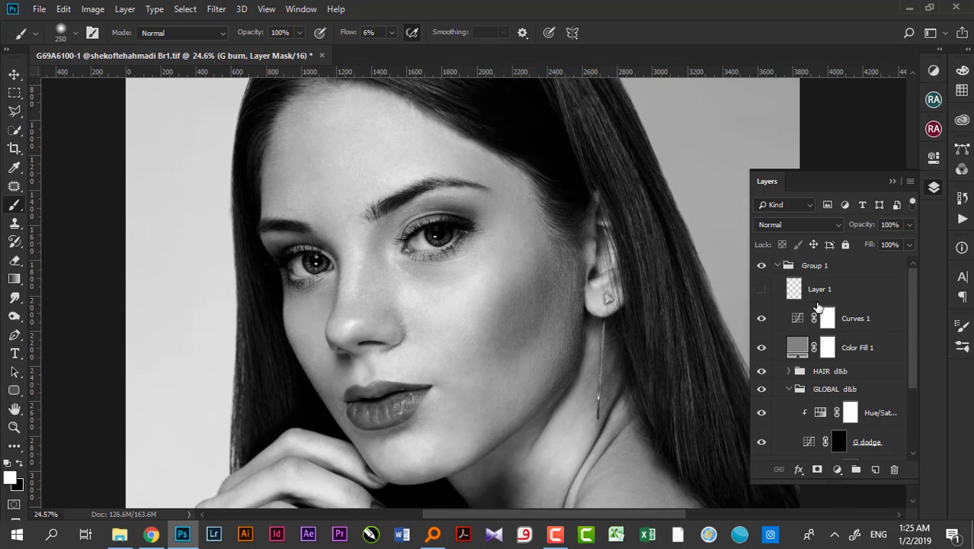
drag(762, 325, 761, 347)
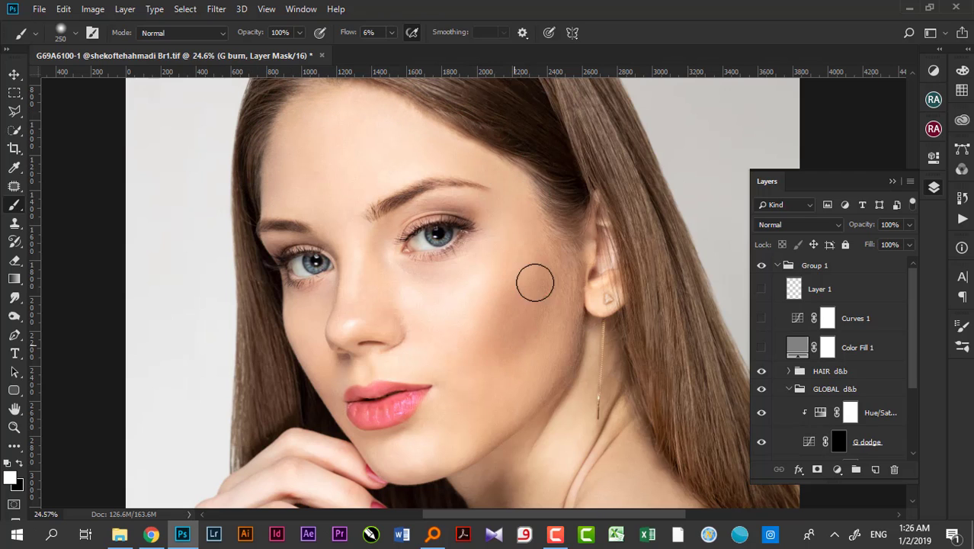
Set the brush to 175 px with 0% hardness and flow lowered to 4%
scroll(452, 331, down, 3)
scroll(461, 290, down, 2)
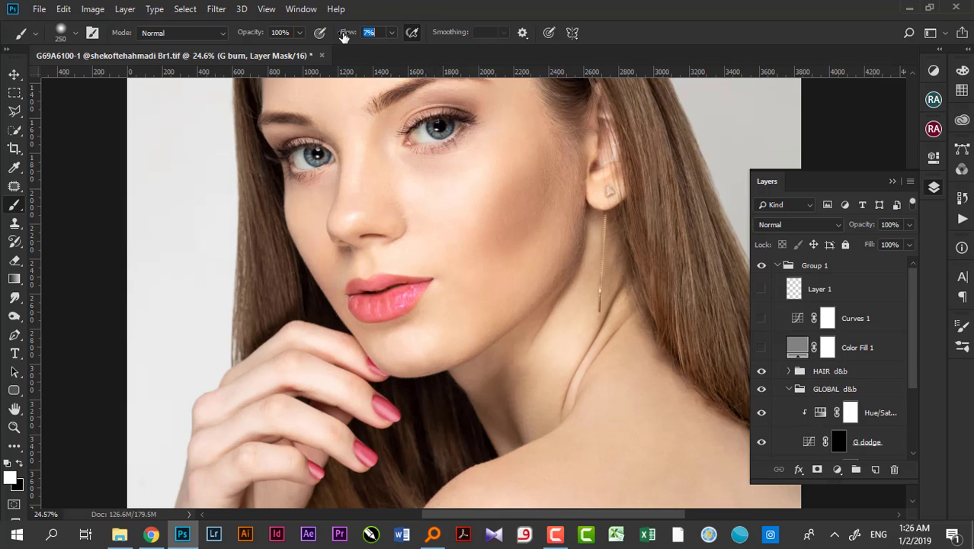
drag(344, 36, 340, 38)
key(bracketleft)
key(bracketleft)
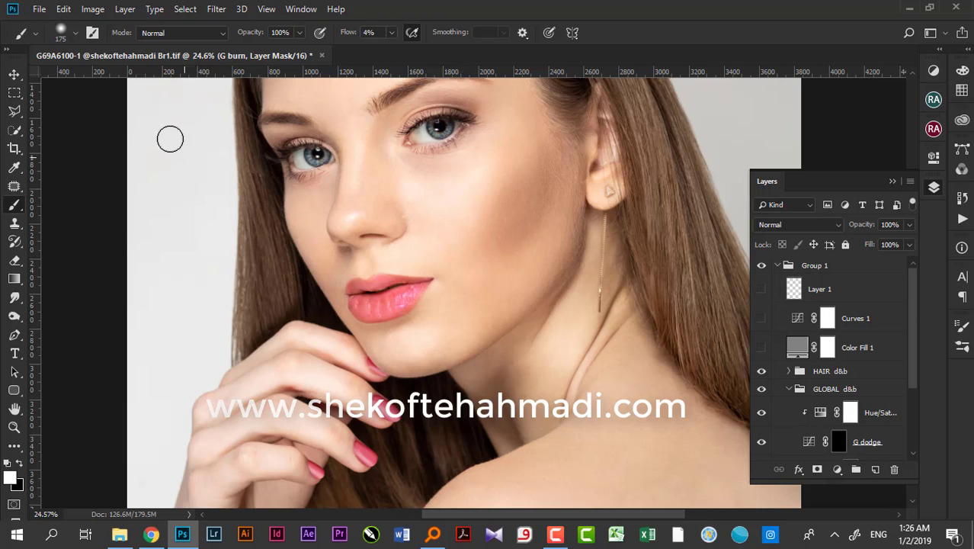
click(68, 33)
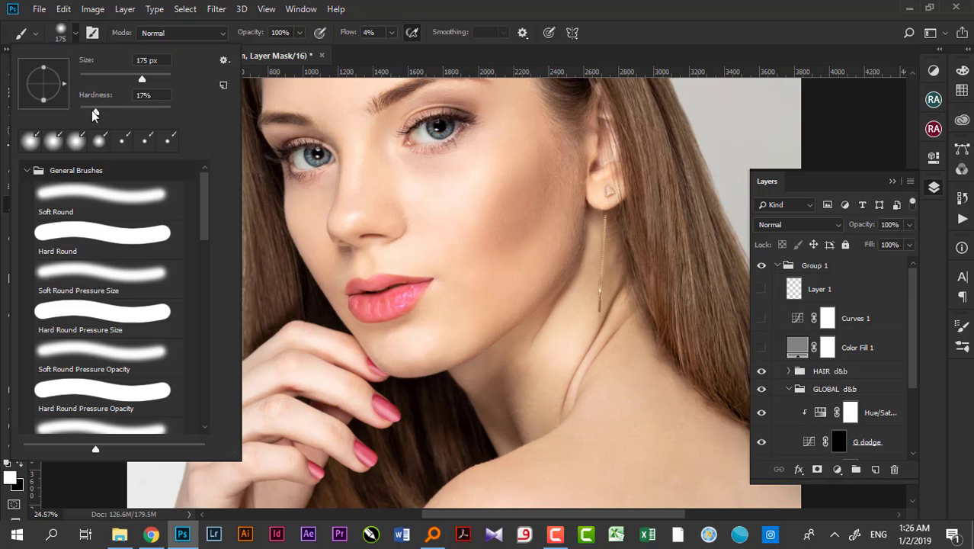
drag(95, 107, 76, 113)
key(Return)
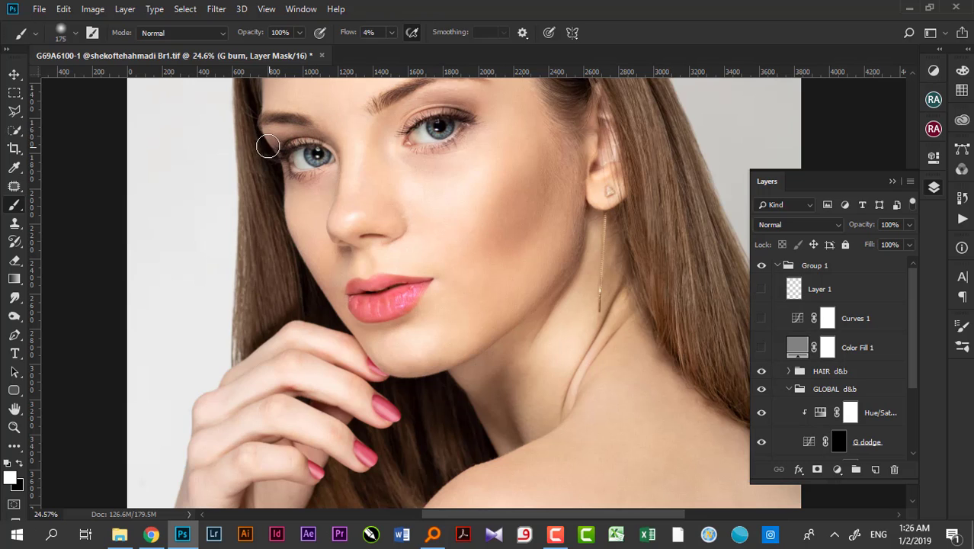
Toggle the G burn layer off and on repeatedly to compare before and after, leaving it visible
scroll(383, 148, up, 3)
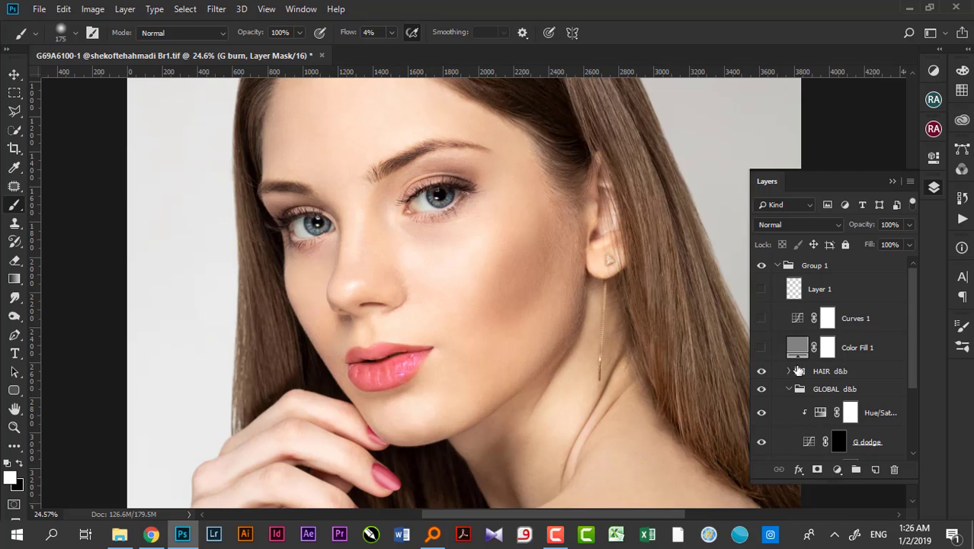
scroll(792, 381, down, 3)
scroll(766, 411, down, 1)
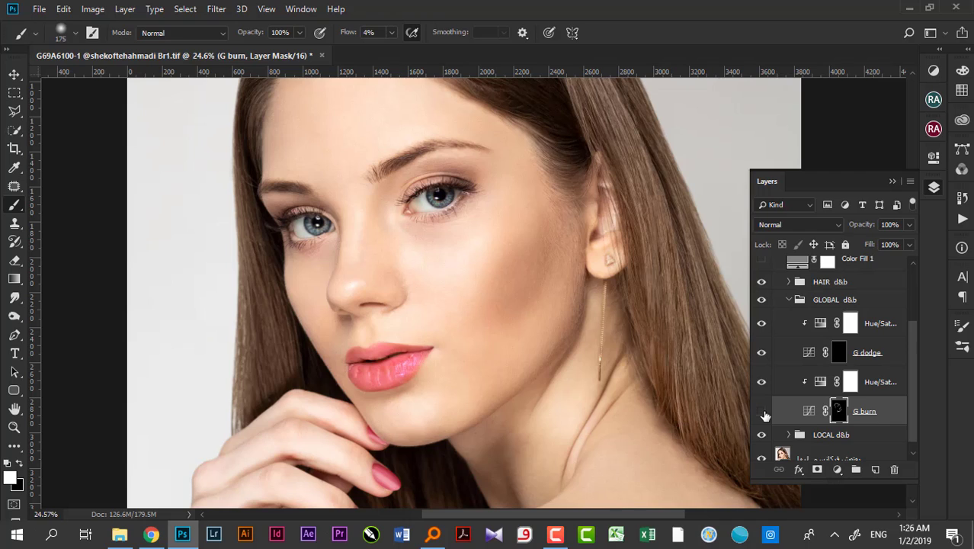
click(762, 411)
click(762, 411)
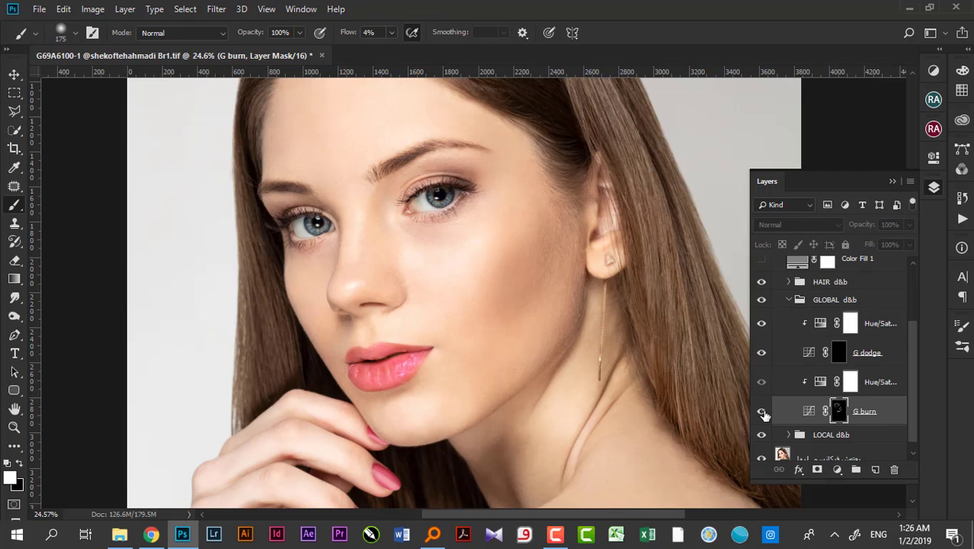
click(762, 411)
click(761, 411)
click(762, 411)
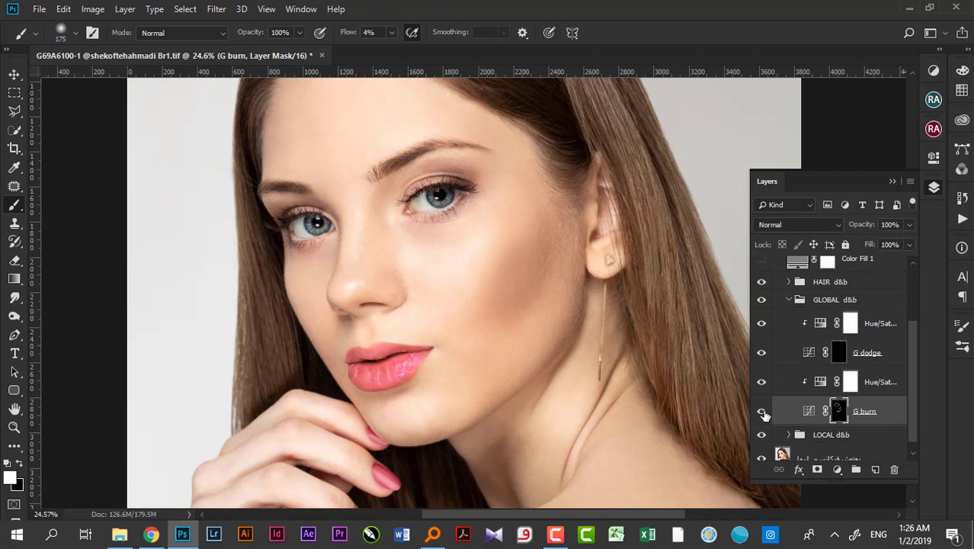
click(762, 412)
click(762, 411)
Burn the neck, hand, arm and shoulder shadows on G burn with a 100 px brush
scroll(564, 236, up, 2)
scroll(593, 349, down, 3)
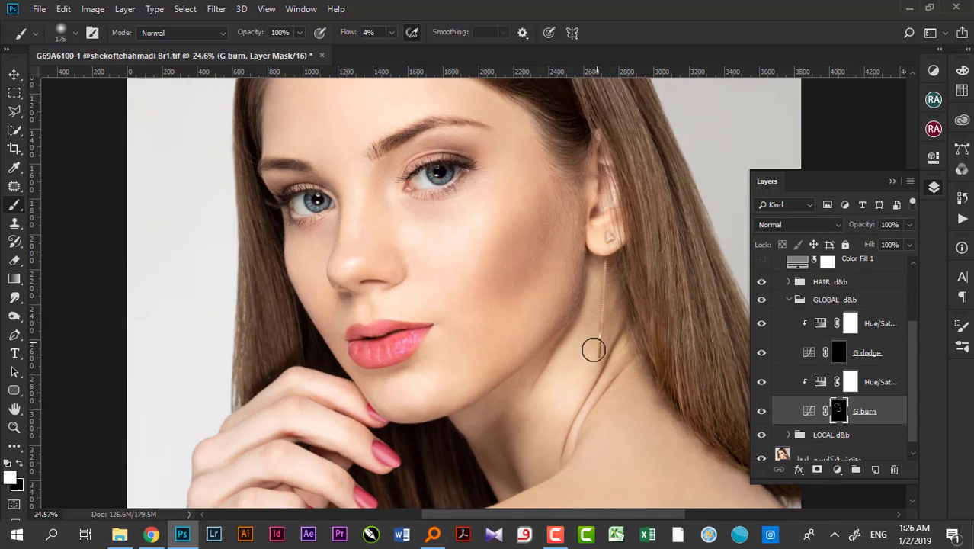
scroll(593, 349, down, 3)
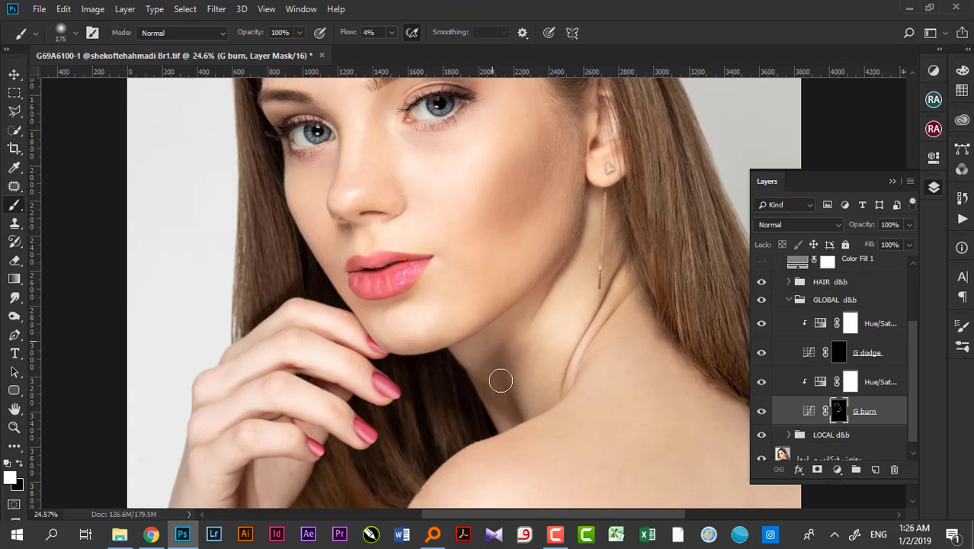
scroll(536, 405, down, 3)
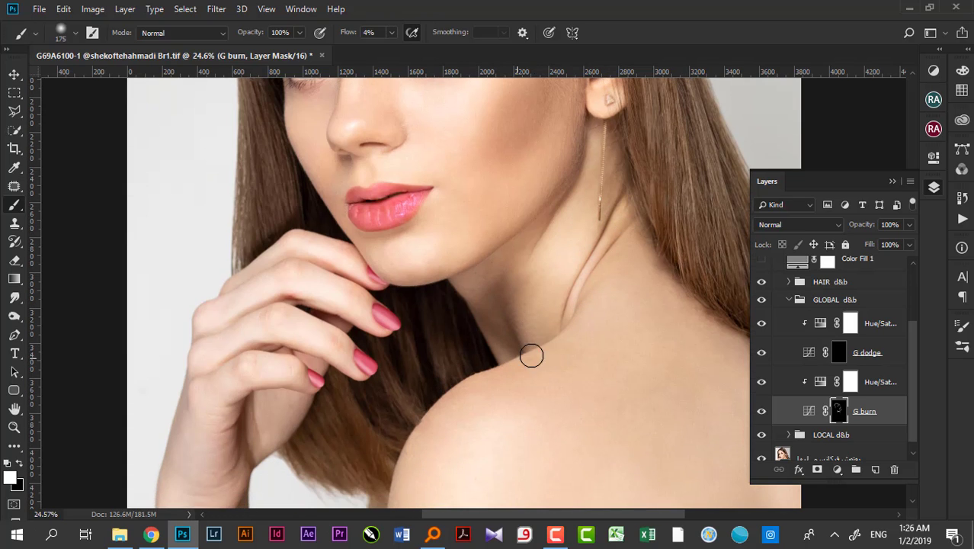
scroll(315, 353, down, 2)
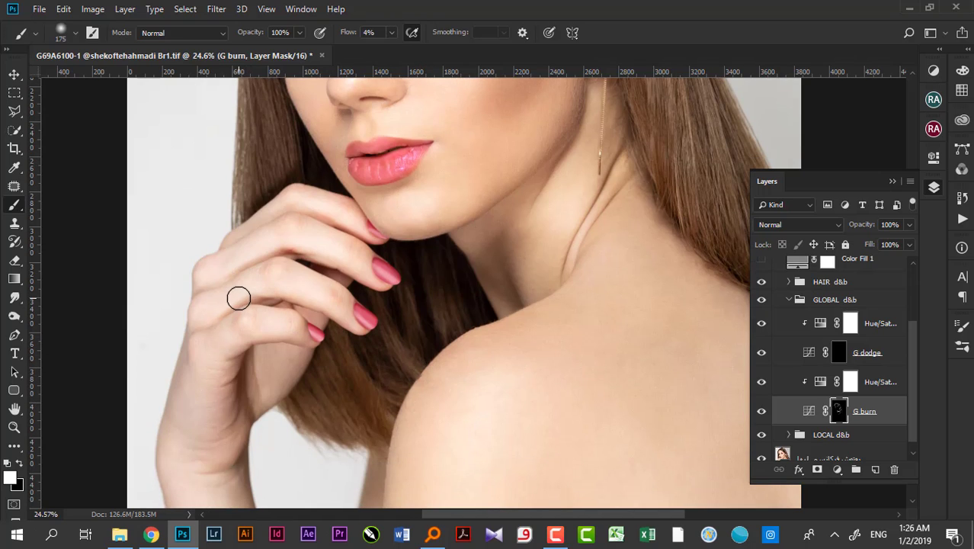
key(bracketleft)
key(bracketleft)
key(bracketleft)
scroll(243, 304, down, 2)
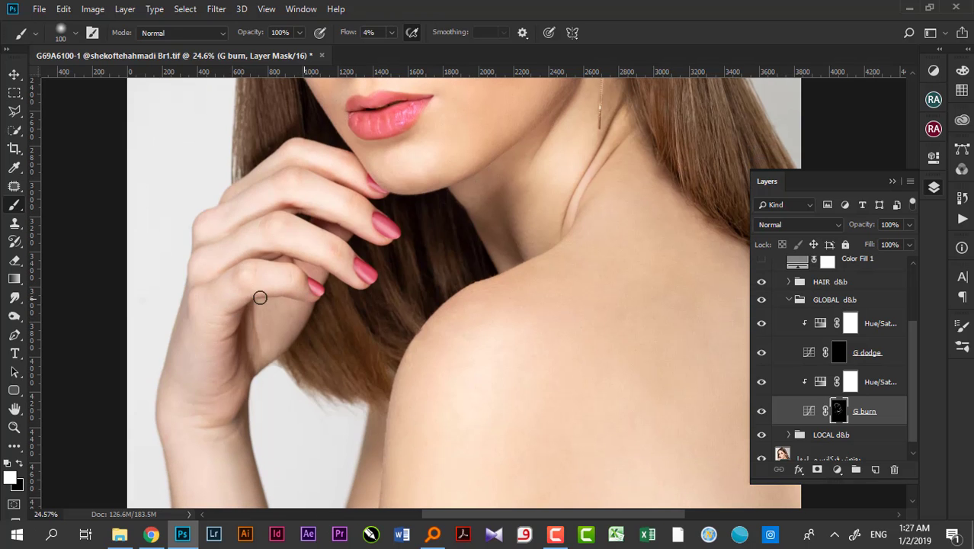
scroll(267, 308, down, 2)
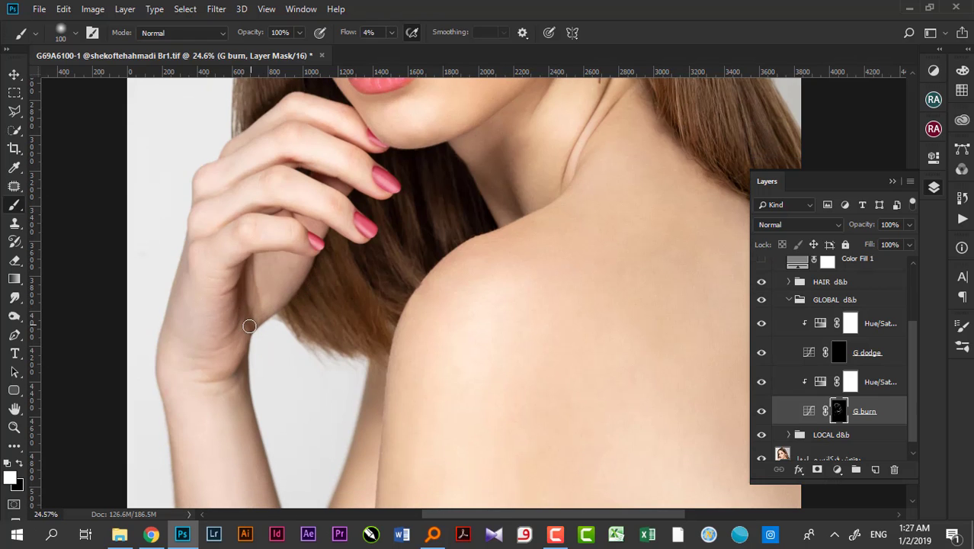
scroll(259, 320, down, 4)
scroll(304, 290, down, 3)
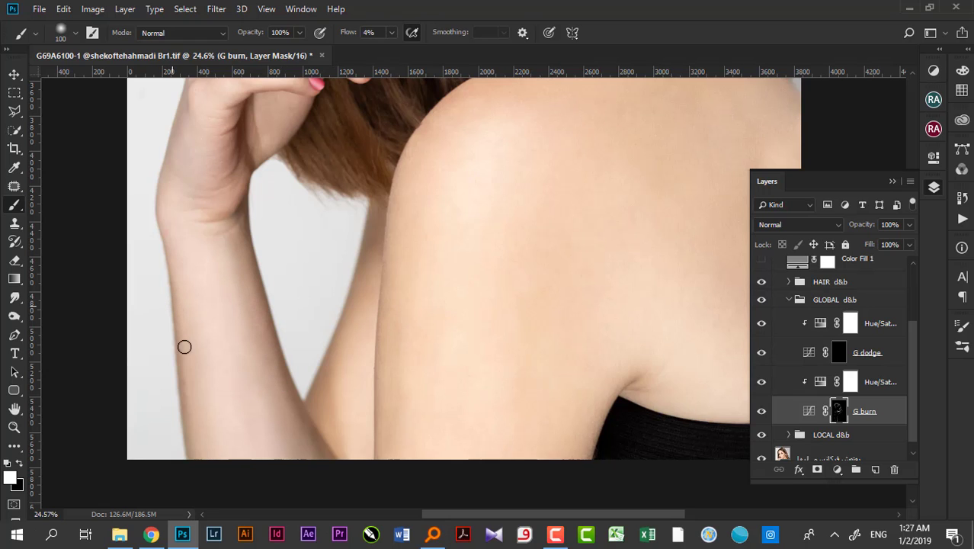
scroll(367, 389, up, 2)
scroll(379, 354, up, 3)
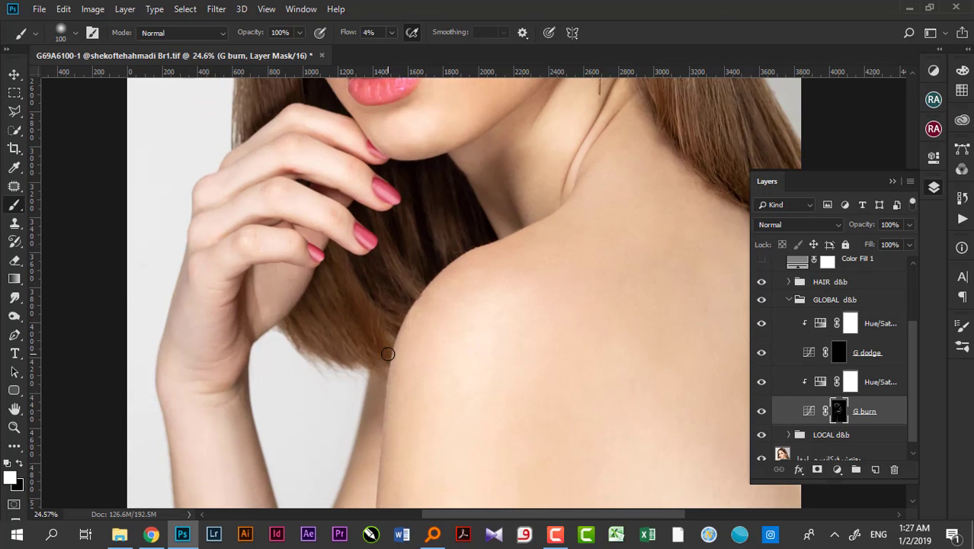
scroll(381, 352, up, 2)
scroll(387, 350, up, 3)
scroll(388, 355, up, 3)
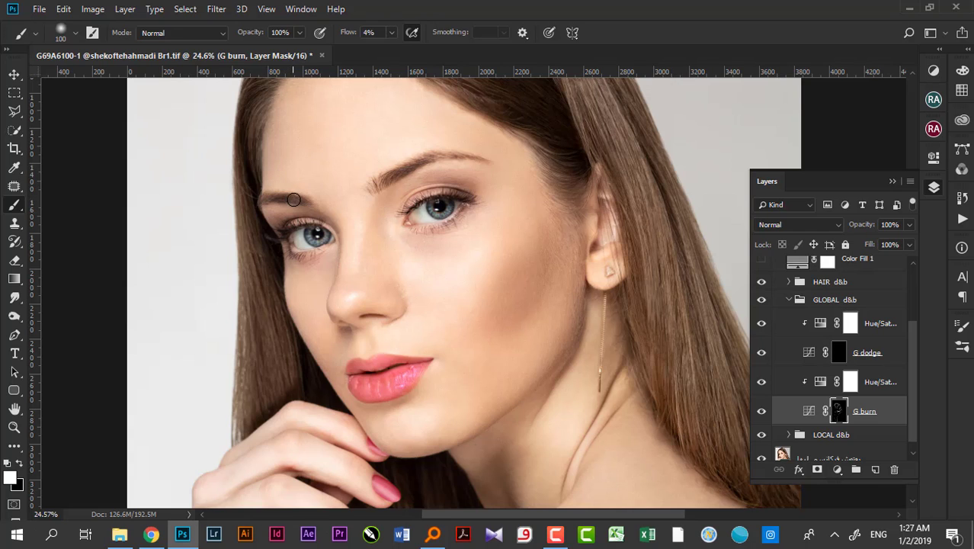
Burn beneath the nose and lip corner, resizing the brush to 300 then 200 px
scroll(293, 199, up, 1)
scroll(294, 202, up, 2)
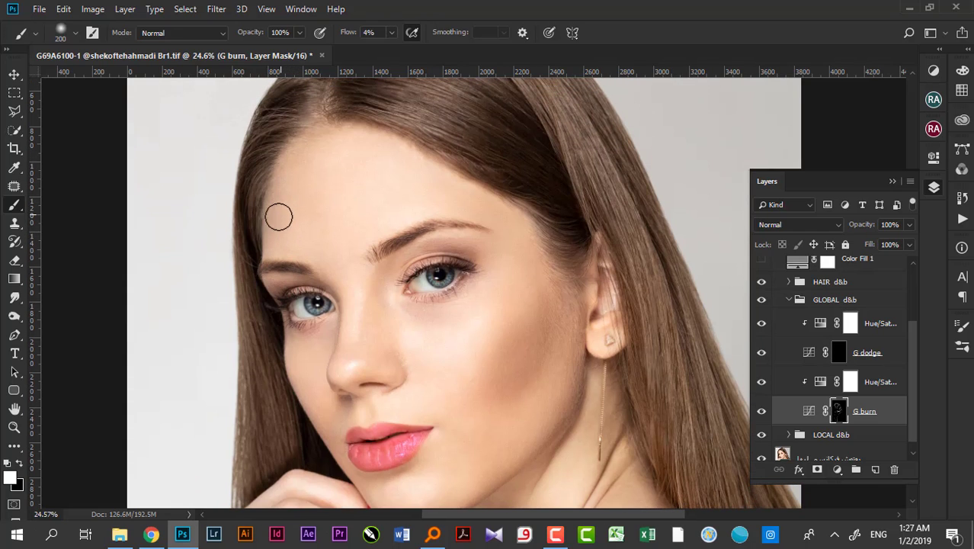
key(bracketright)
key(bracketright)
key(bracketright)
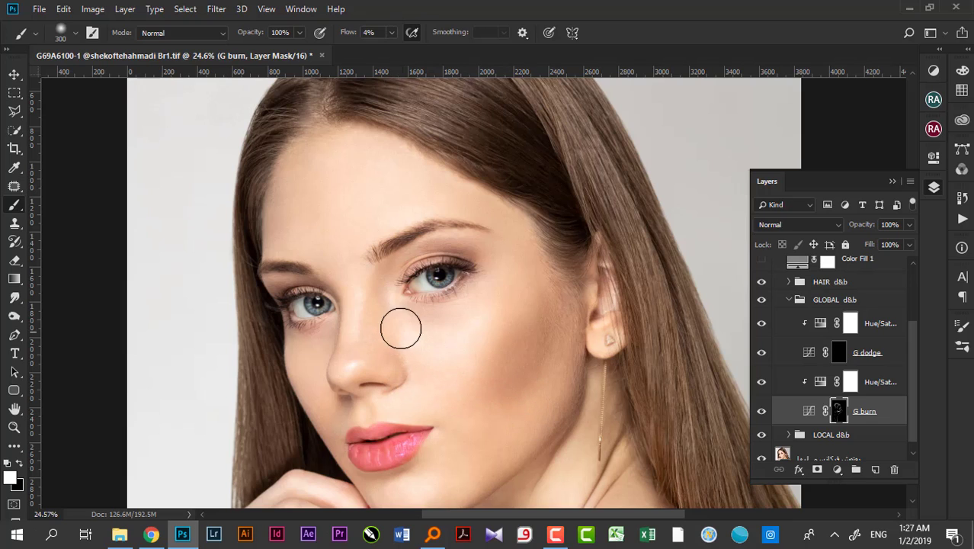
key(bracketleft)
key(bracketleft)
key(bracketleft)
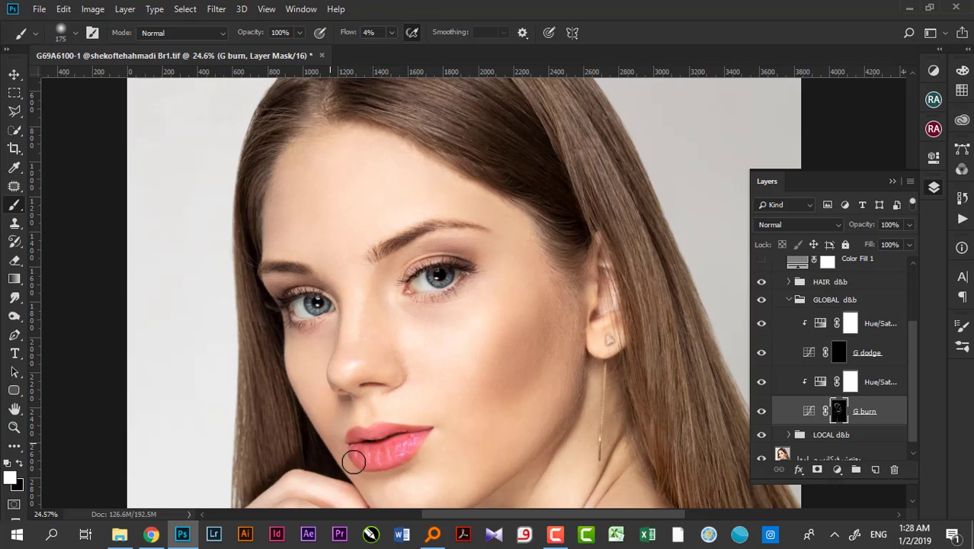
Preview the G burn mask on its own, then target the G dodge mask
alt+click(838, 411)
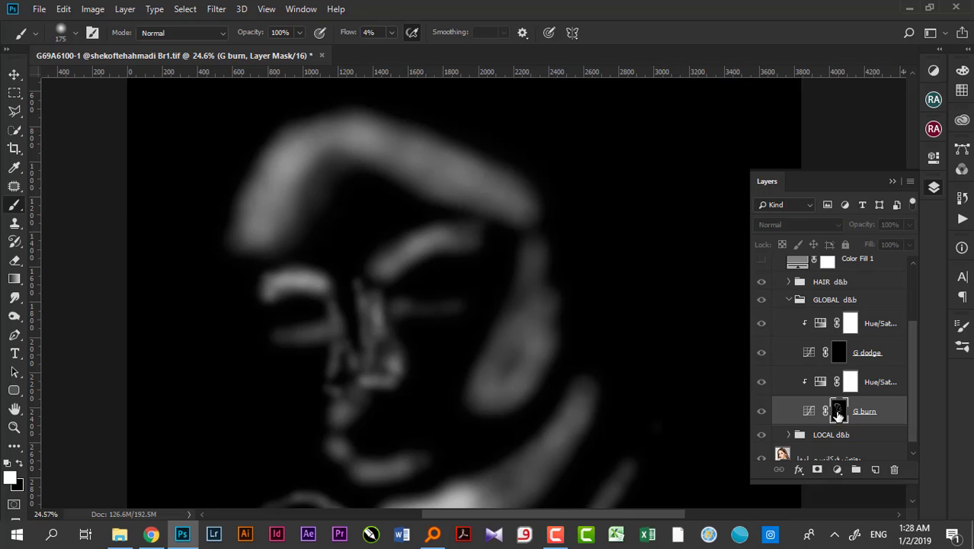
alt+click(838, 411)
click(838, 352)
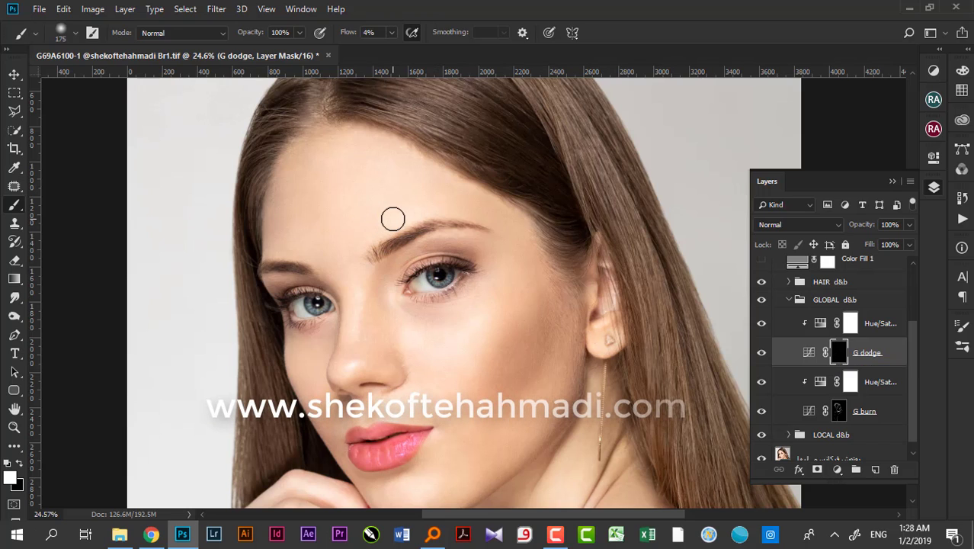
Dodge the forehead, under-eyes, cheeks and nose, sizing the brush down to 175
key(bracketright)
key(bracketright)
key(bracketright)
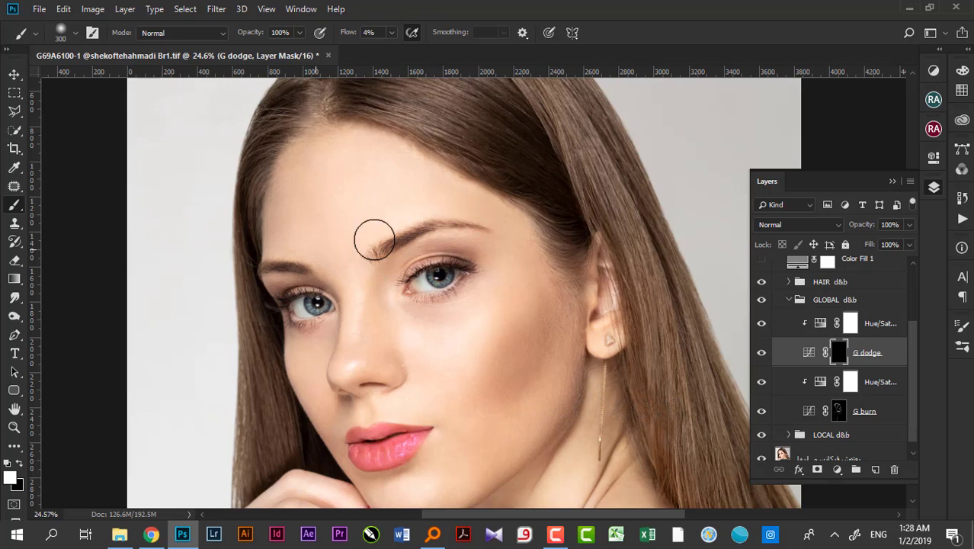
key(bracketleft)
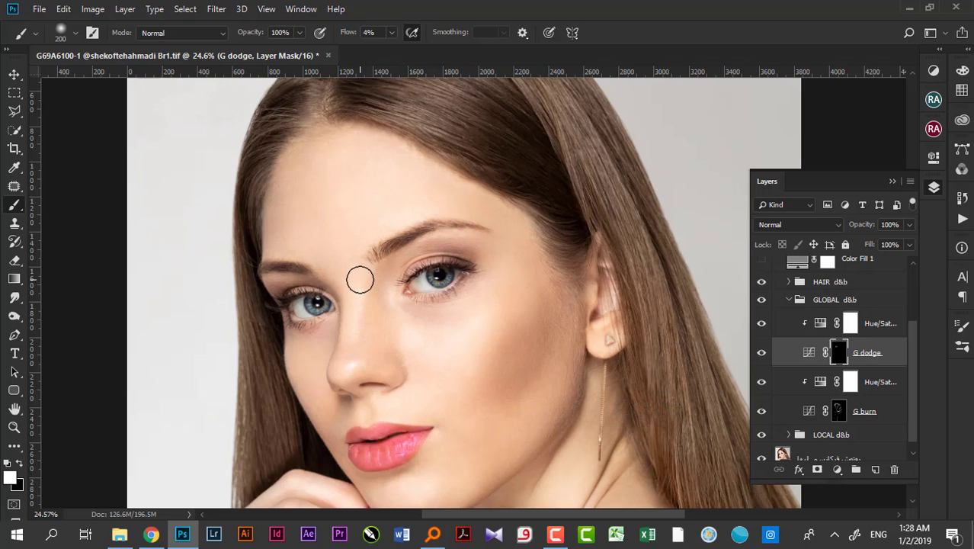
key(bracketleft)
key(bracketleft)
key(bracketleft)
key(x)
key(bracketright)
key(bracketright)
key(bracketright)
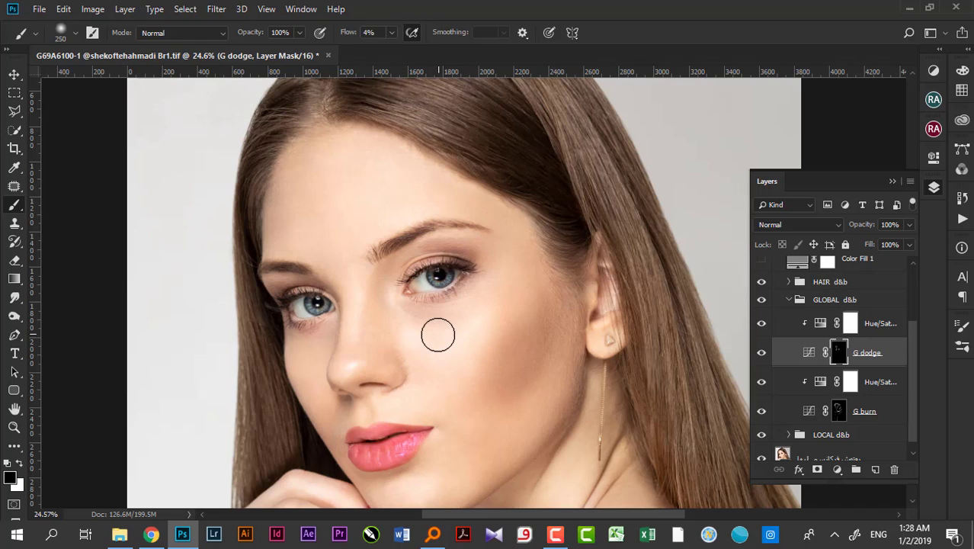
key(bracketright)
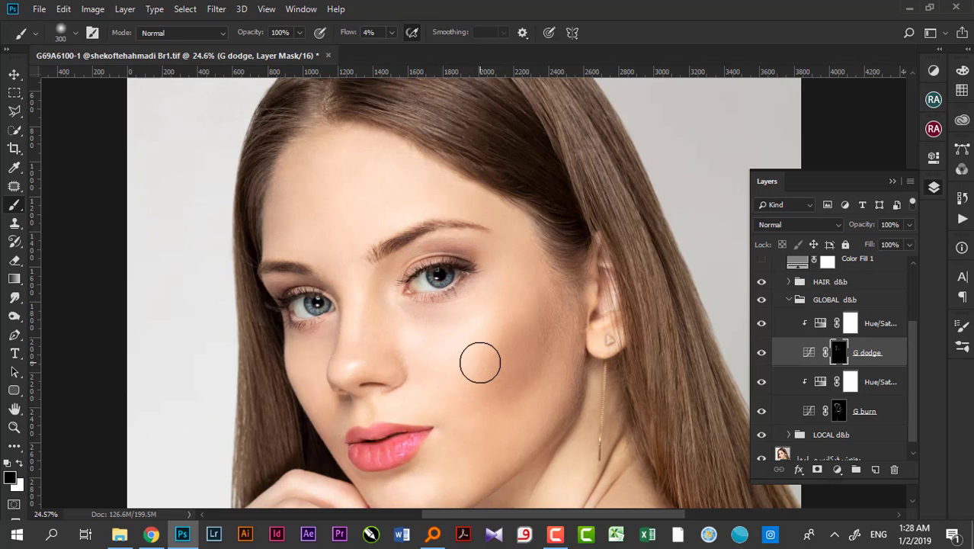
key(x)
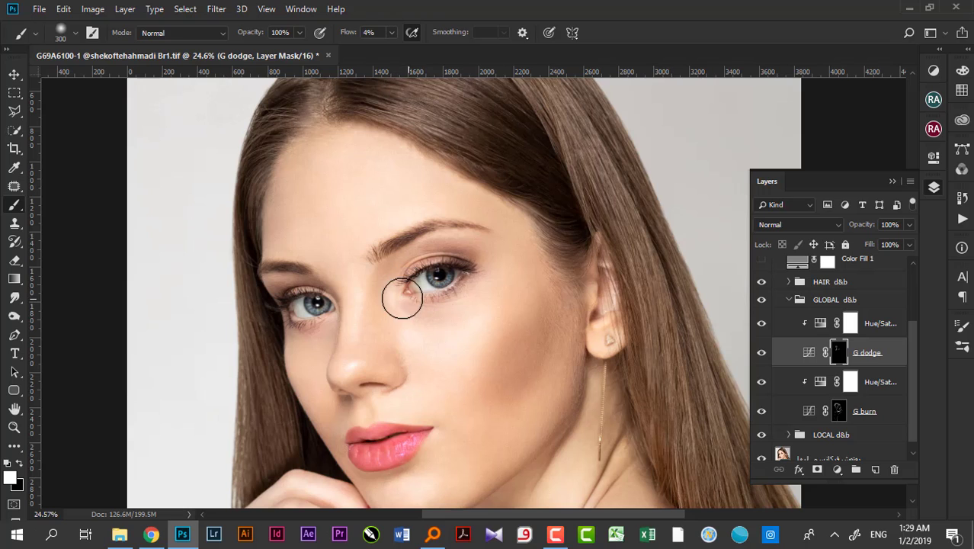
scroll(503, 343, down, 1)
scroll(532, 369, down, 3)
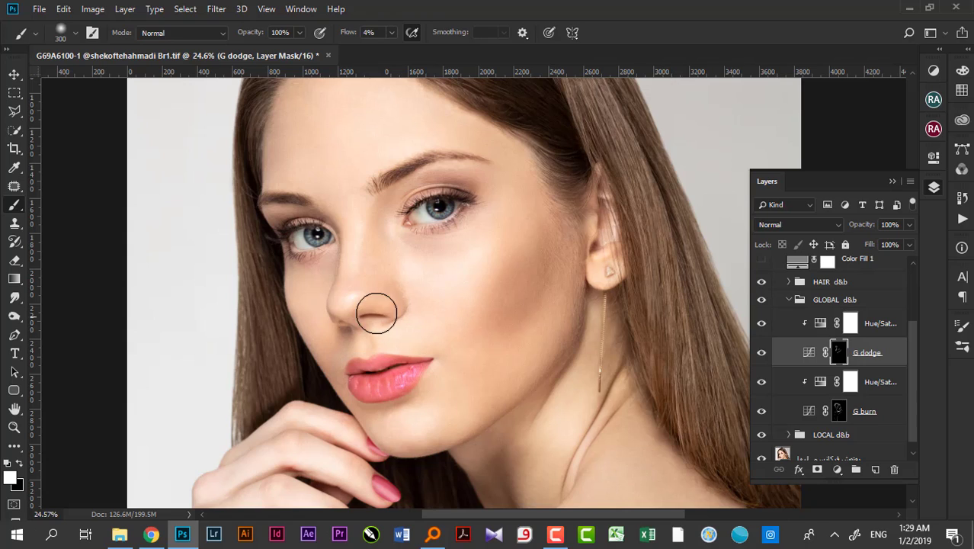
drag(376, 312, 393, 293)
key(bracketleft)
key(bracketleft)
key(bracketleft)
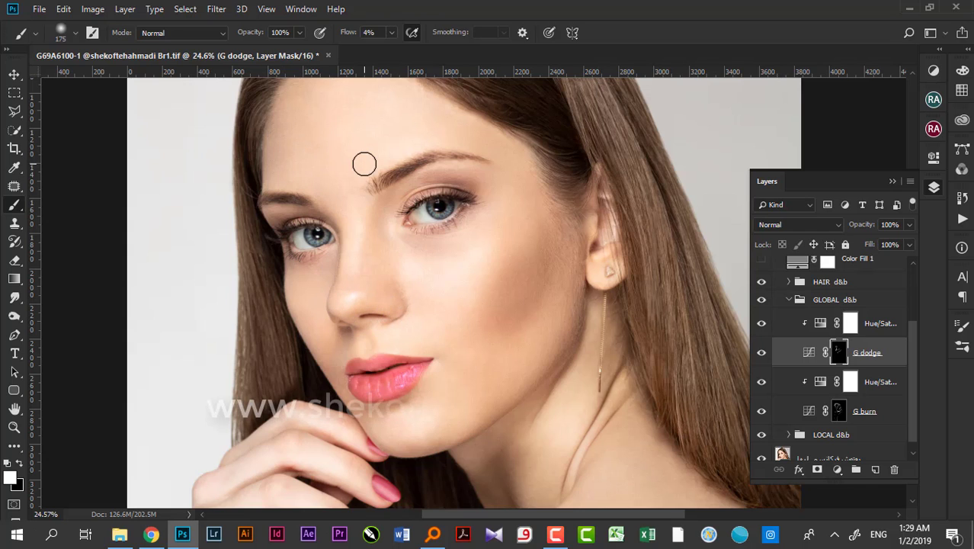
Dodge the forearm and shoulder highlights with a broad 600 px brush
scroll(350, 167, up, 2)
scroll(317, 167, up, 2)
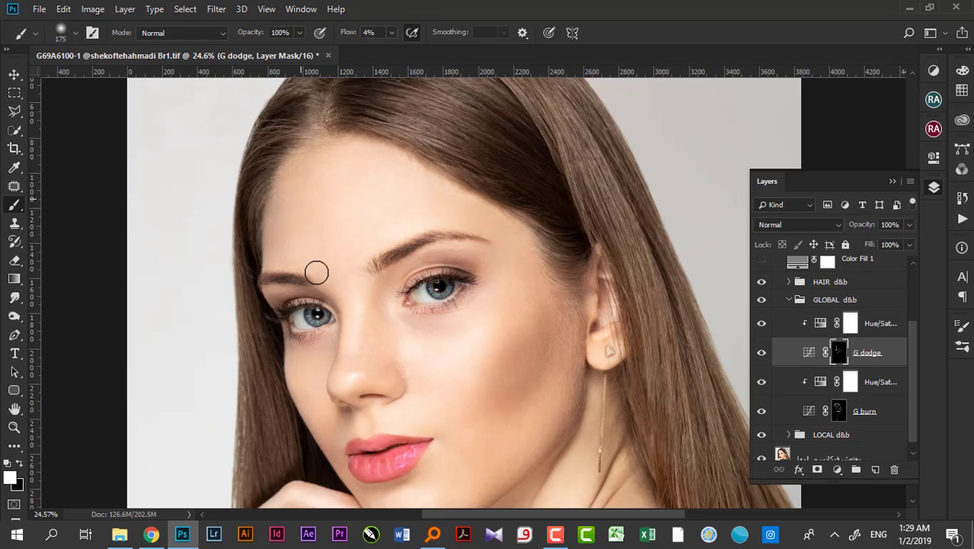
scroll(319, 249, down, 2)
scroll(503, 417, down, 2)
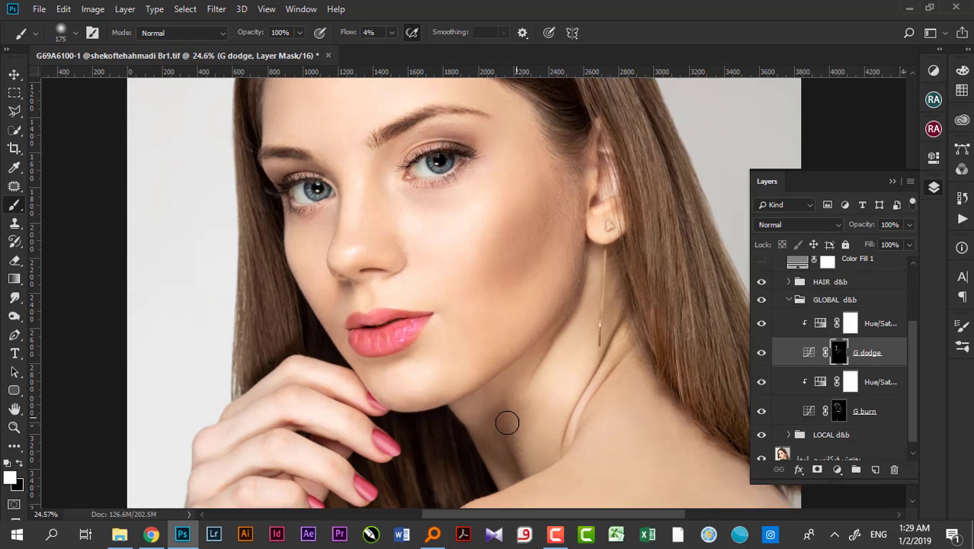
scroll(321, 382, down, 1)
scroll(310, 371, down, 2)
scroll(309, 366, down, 1)
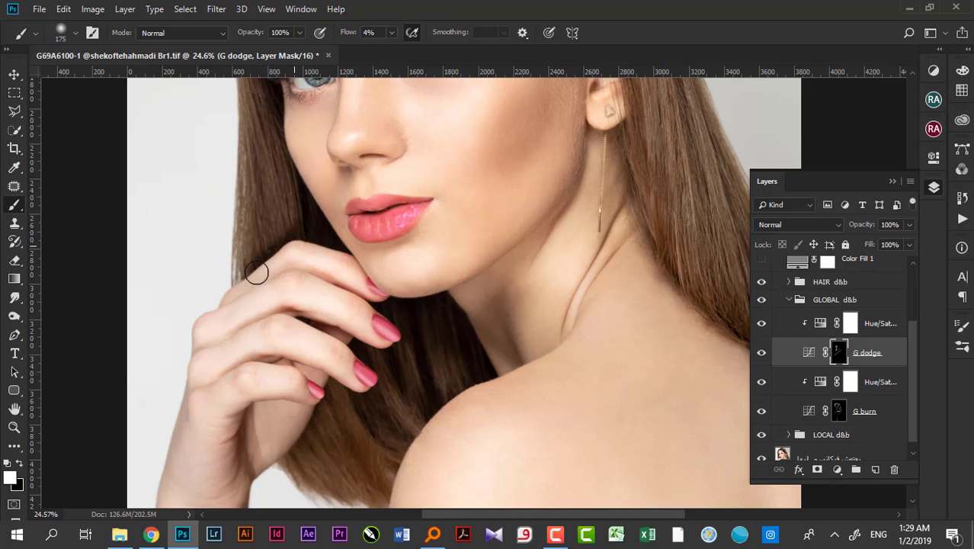
scroll(431, 313, down, 3)
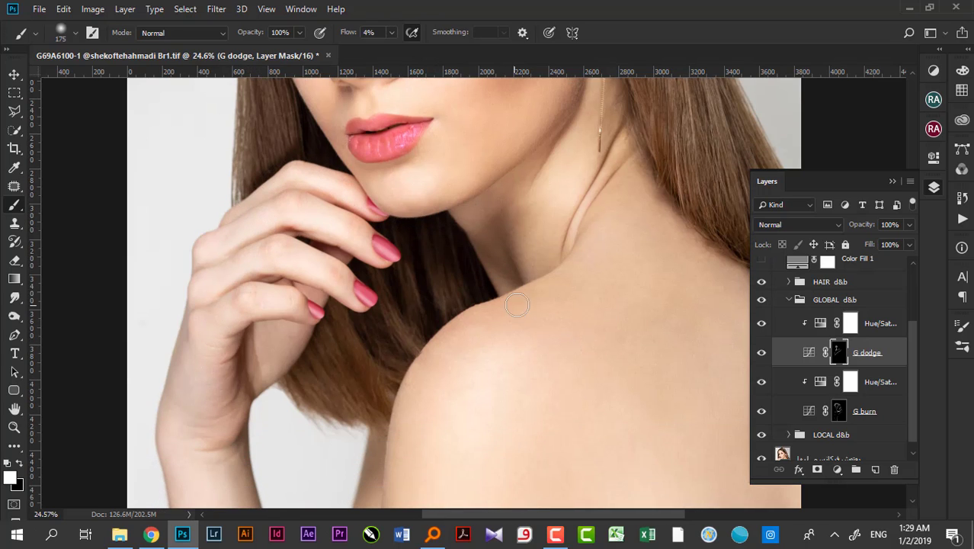
scroll(526, 307, down, 2)
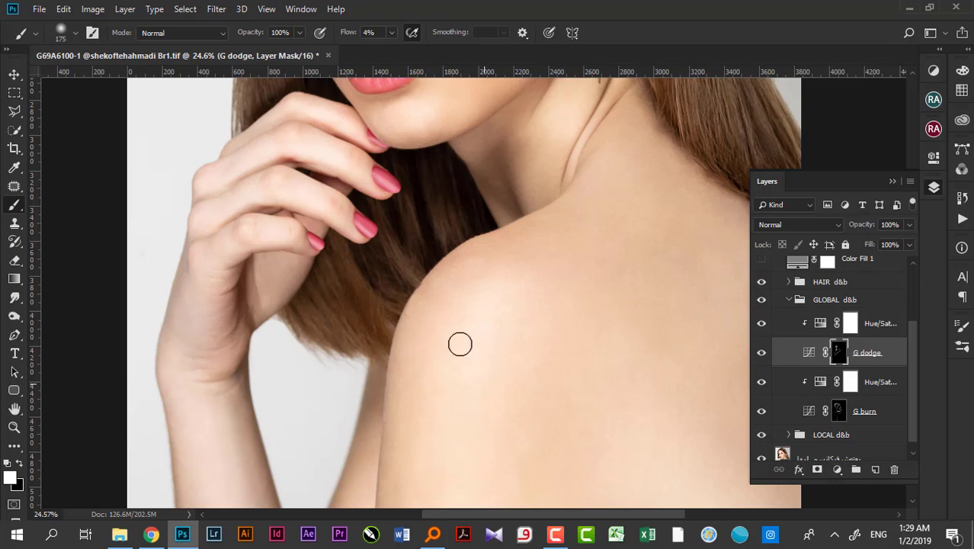
key(bracketright)
key(bracketright)
key(bracketright)
key(bracketright)
key(bracketright)
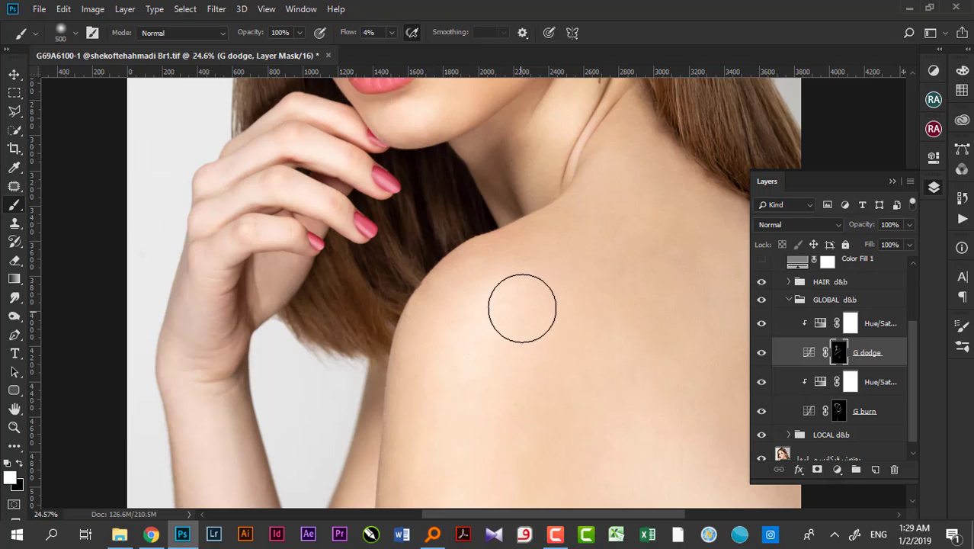
key(bracketright)
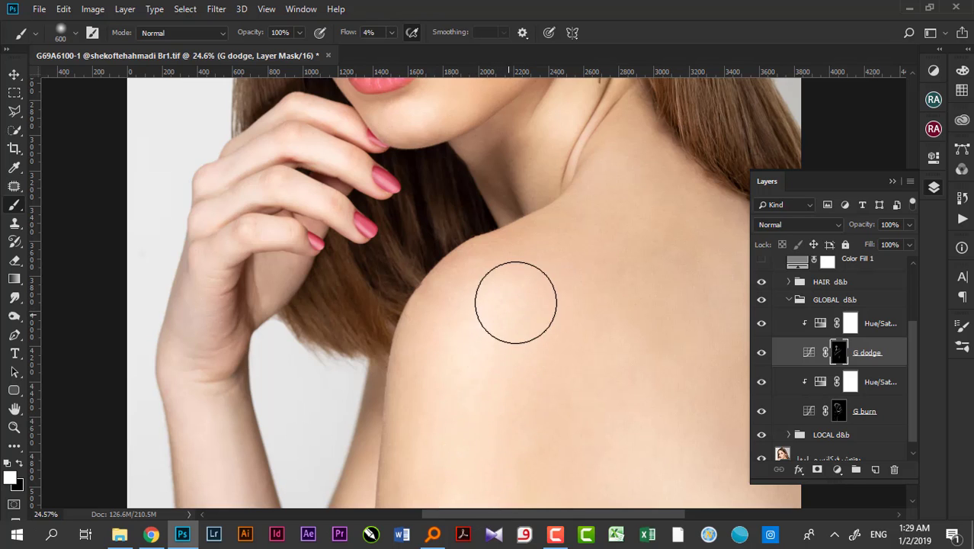
scroll(396, 412, down, 1)
scroll(267, 373, down, 1)
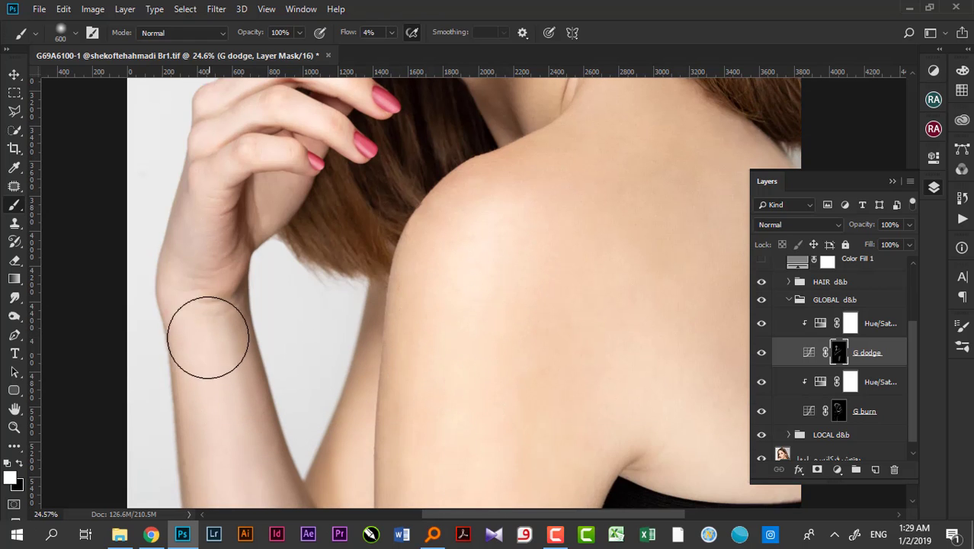
scroll(244, 381, down, 1)
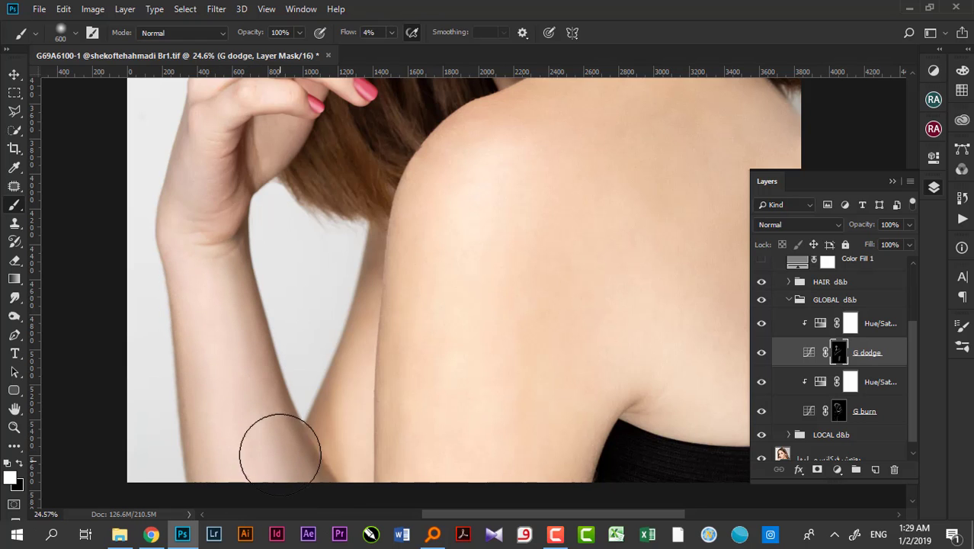
drag(257, 424, 354, 426)
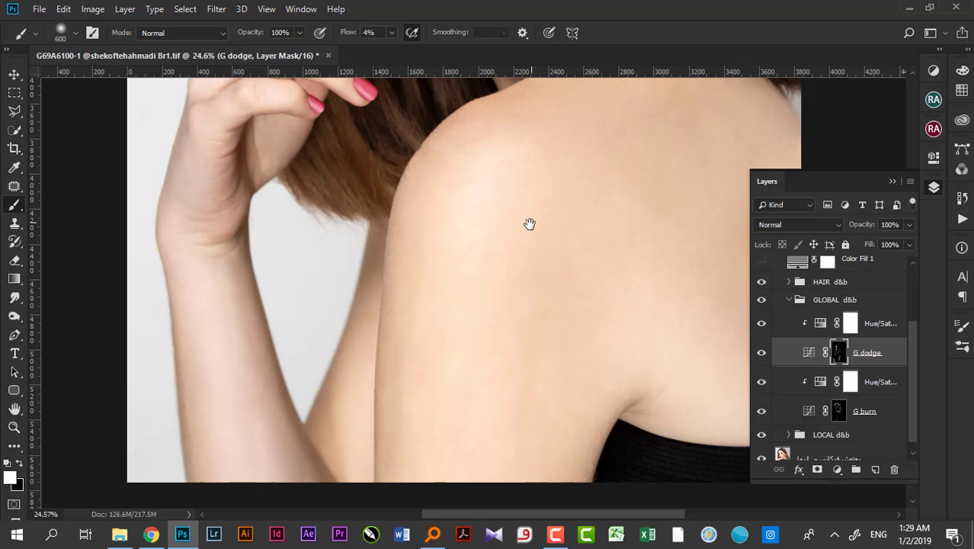
drag(528, 224, 461, 354)
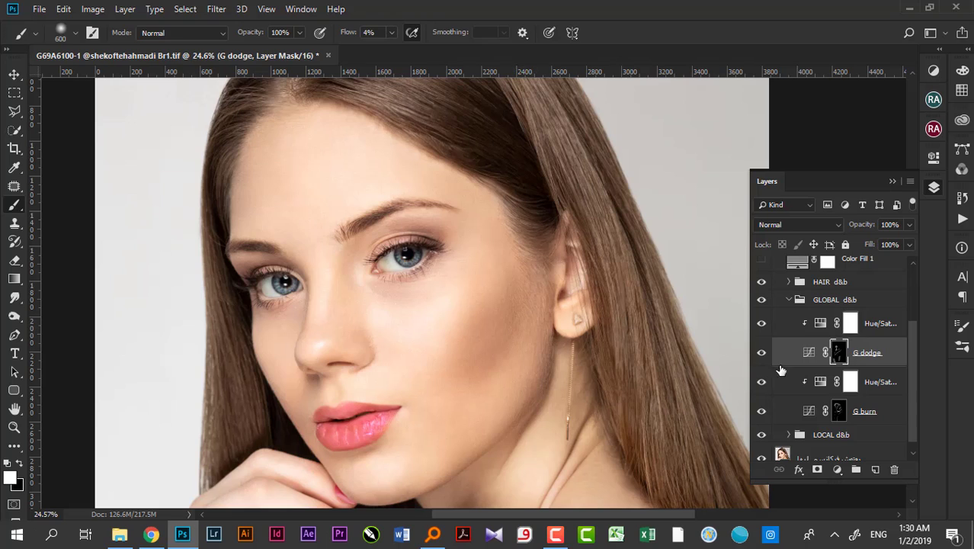
Toggle the GLOBAL d&b group off and on to compare before and after
click(761, 299)
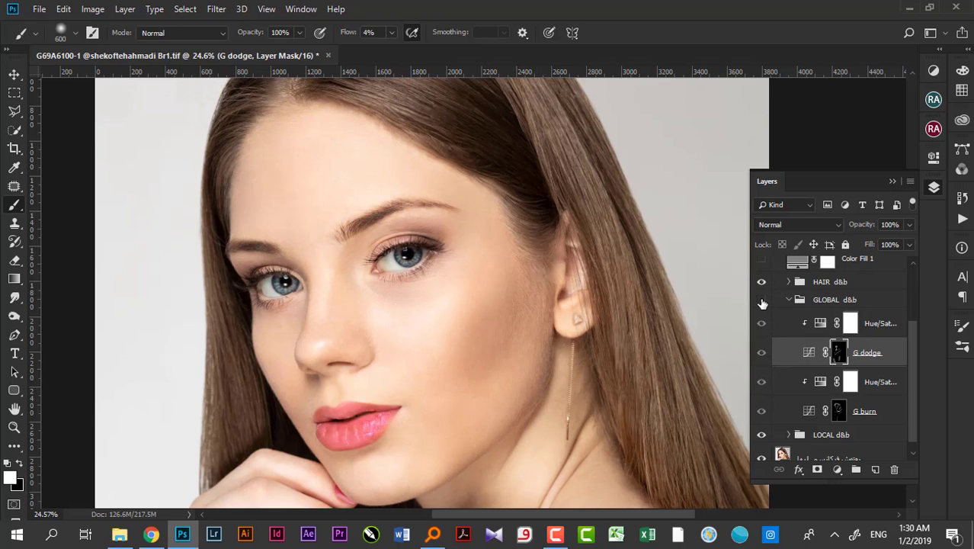
click(761, 300)
click(761, 300)
click(761, 300)
click(761, 299)
click(761, 299)
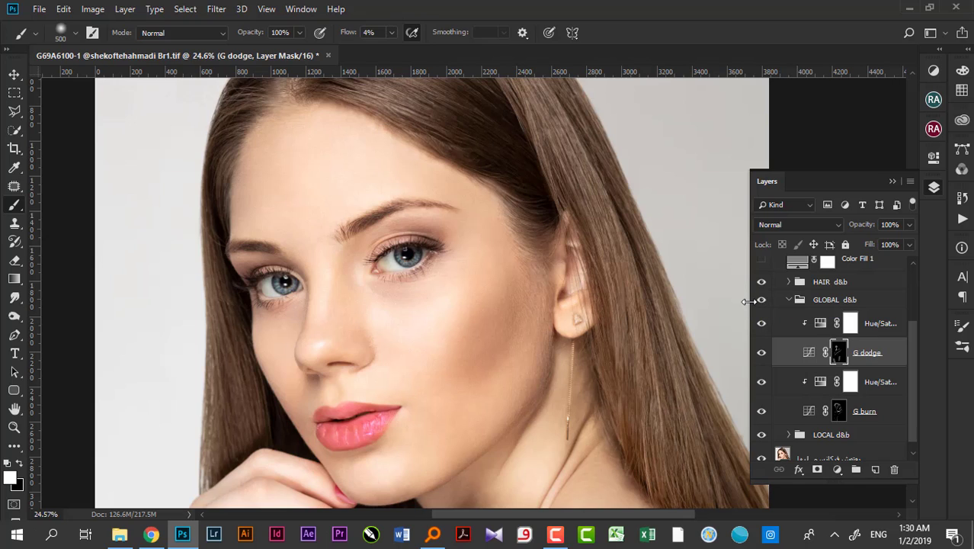
Shrink the brush for finer burning and target the G burn mask
key(bracketleft)
key(bracketleft)
key(bracketleft)
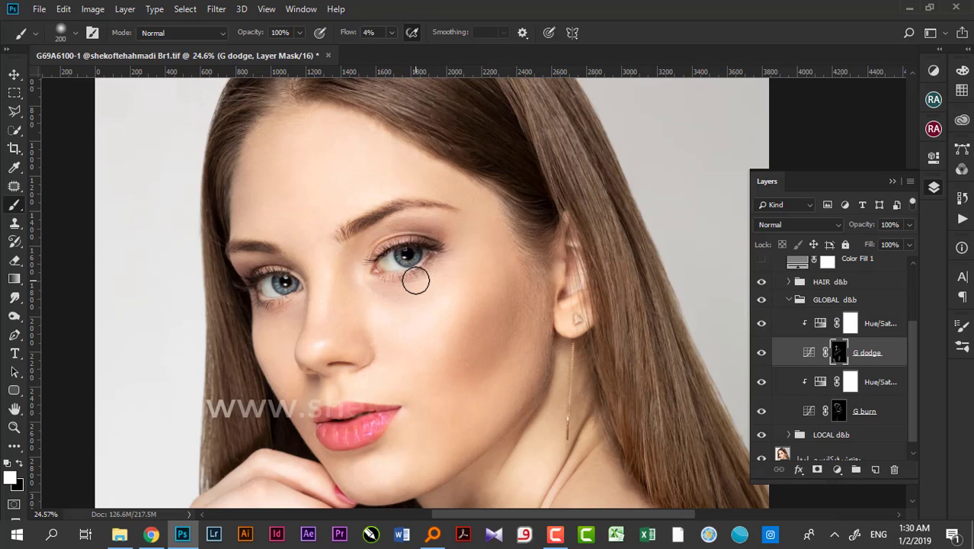
key(bracketleft)
key(bracketleft)
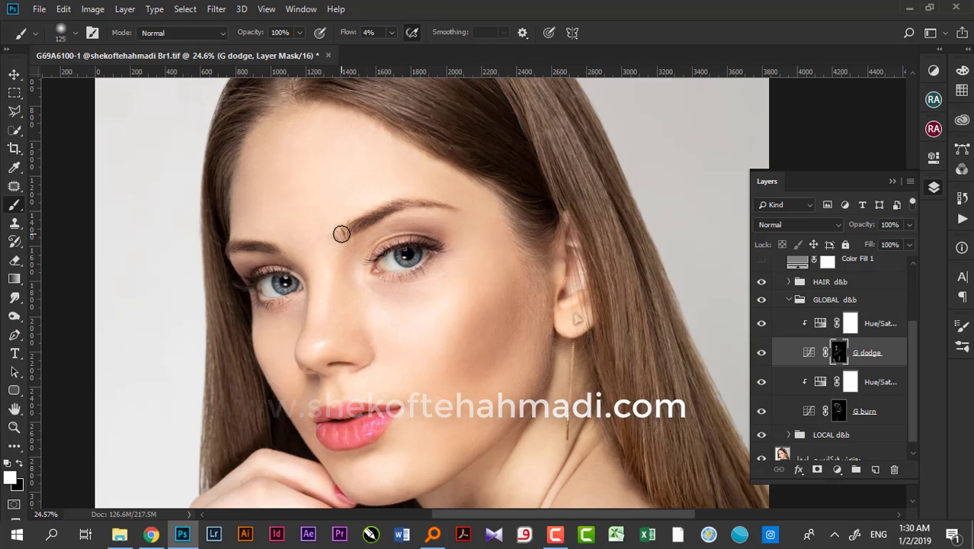
click(856, 410)
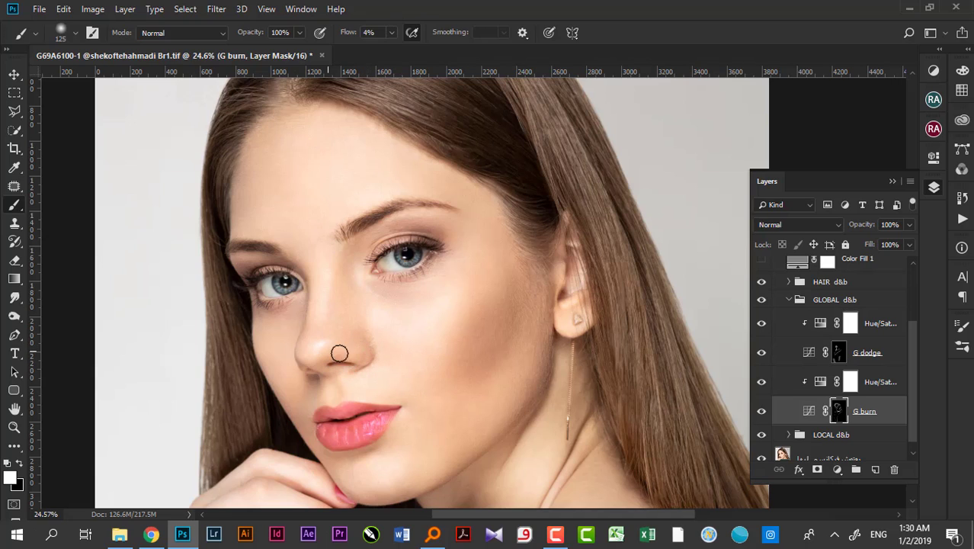
Burn faintly under the nose and along the chin and jaw at 4% flow
drag(303, 367, 303, 397)
drag(357, 495, 435, 473)
mouse_move(463, 479)
mouse_down()
mouse_move(440, 496)
mouse_move(491, 457)
mouse_move(468, 483)
mouse_up()
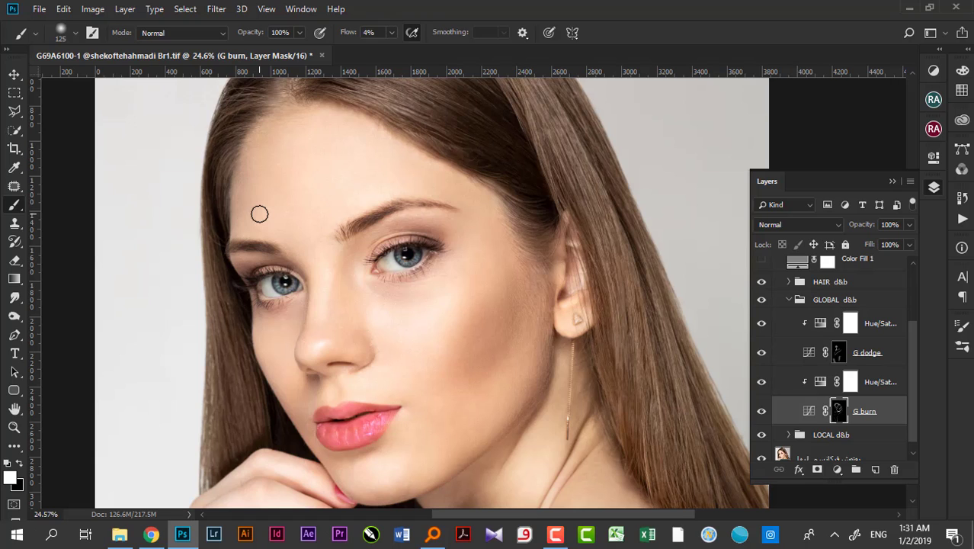
drag(254, 249, 282, 175)
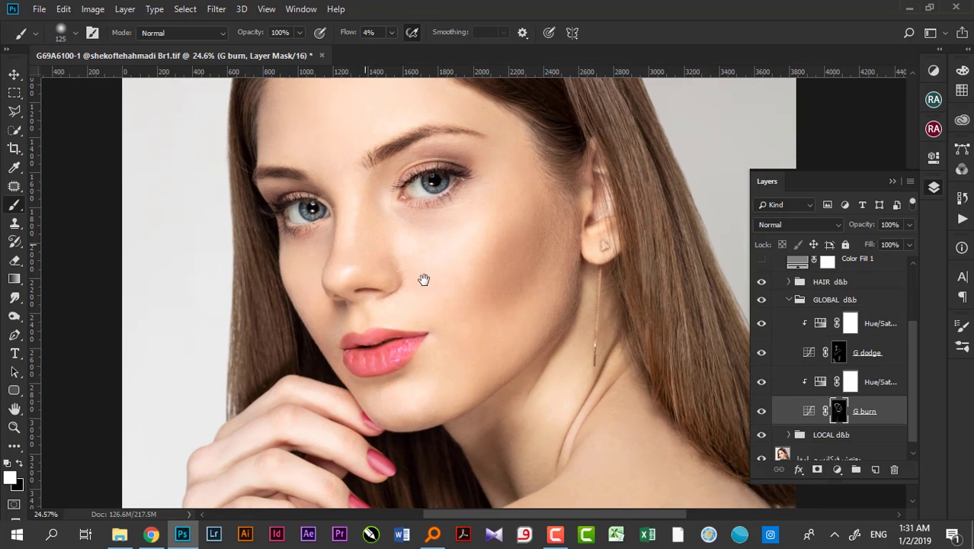
Compare GLOBAL d&b on and off, and collapse the group
click(761, 300)
click(761, 300)
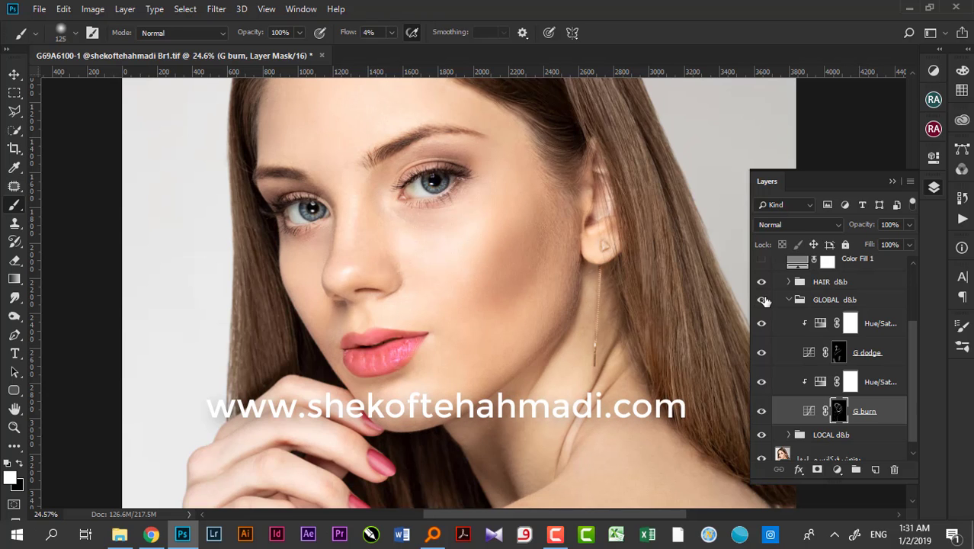
click(762, 300)
click(762, 300)
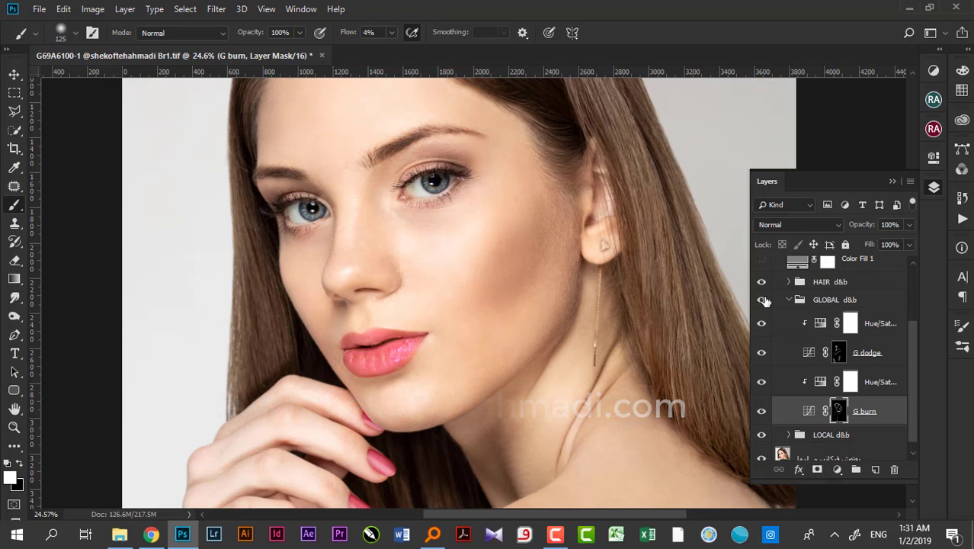
click(762, 301)
click(762, 300)
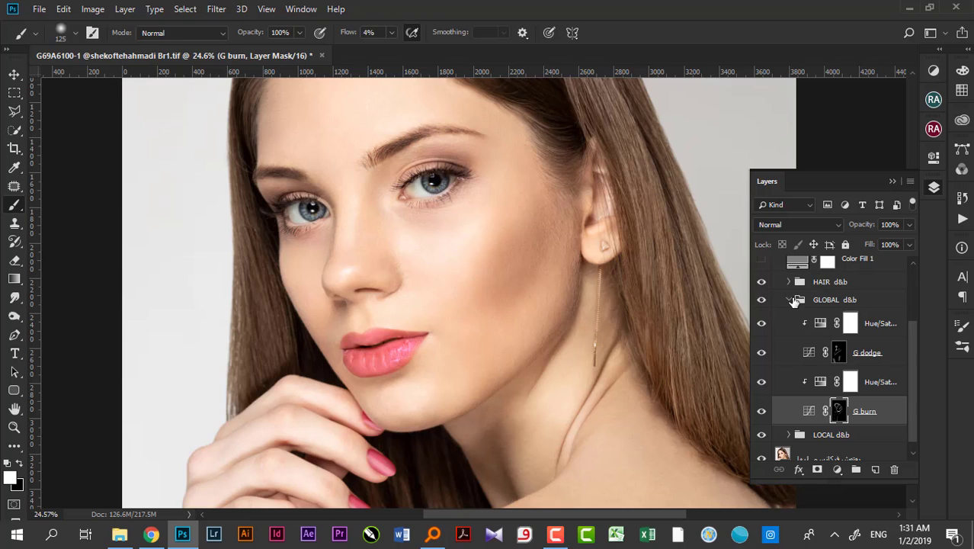
click(794, 298)
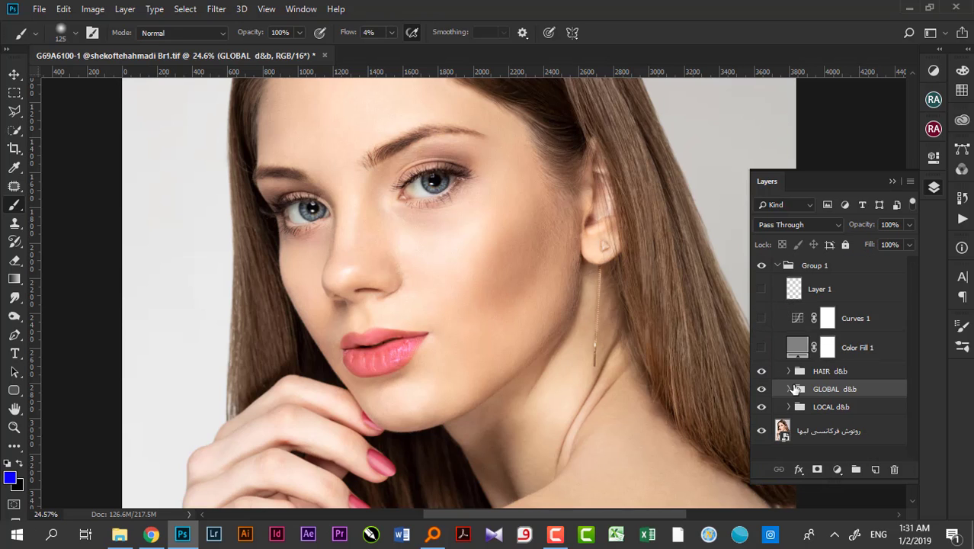
click(761, 389)
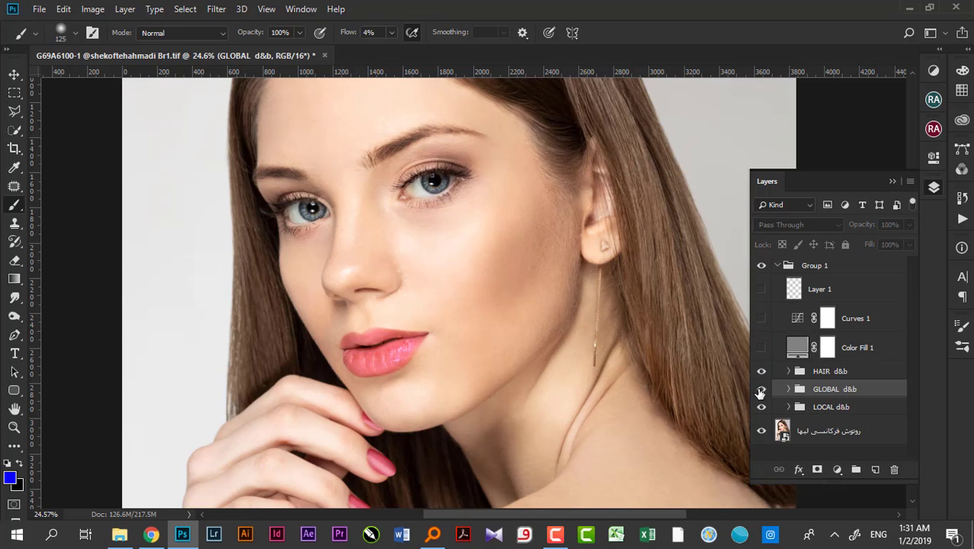
click(761, 390)
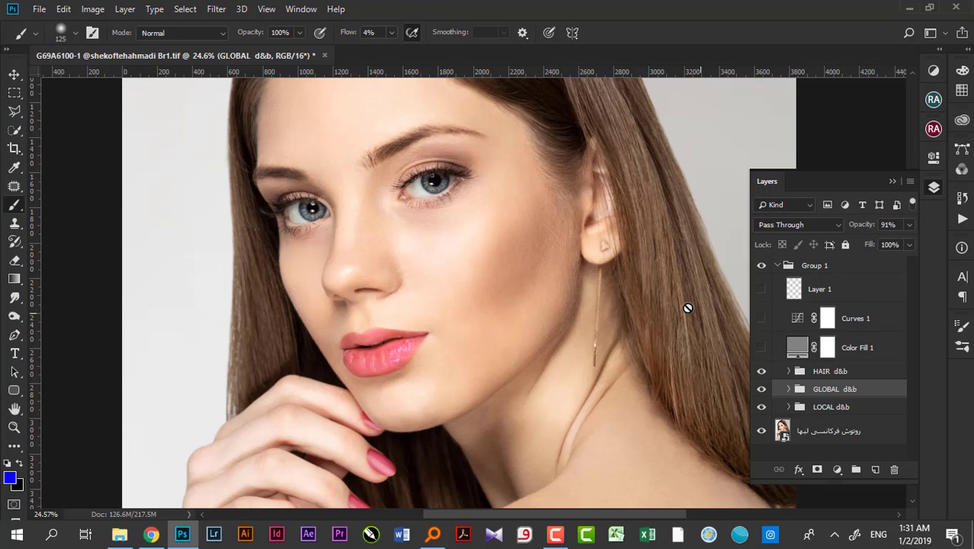
Expand the HAIR d&b group and select its G burn mask
scroll(687, 308, up, 3)
scroll(499, 277, down, 2)
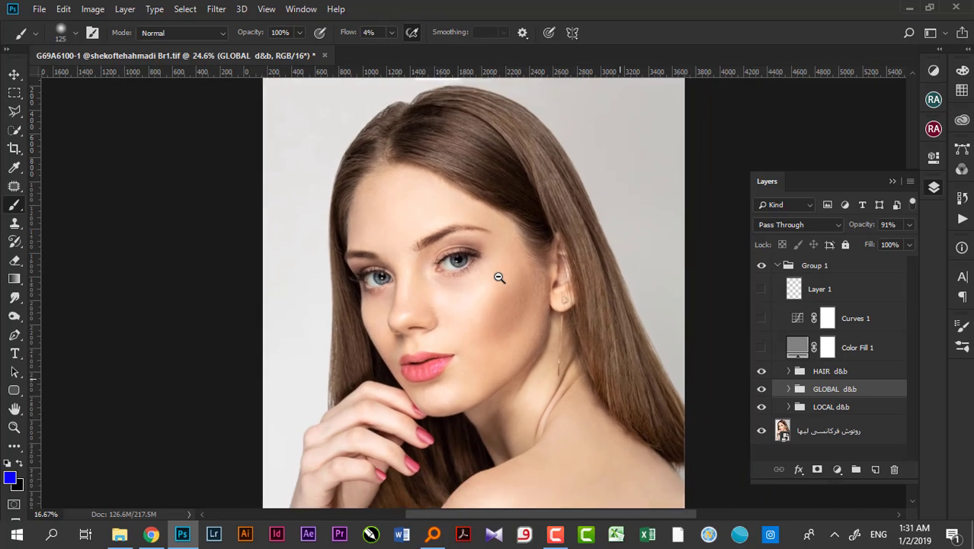
click(819, 372)
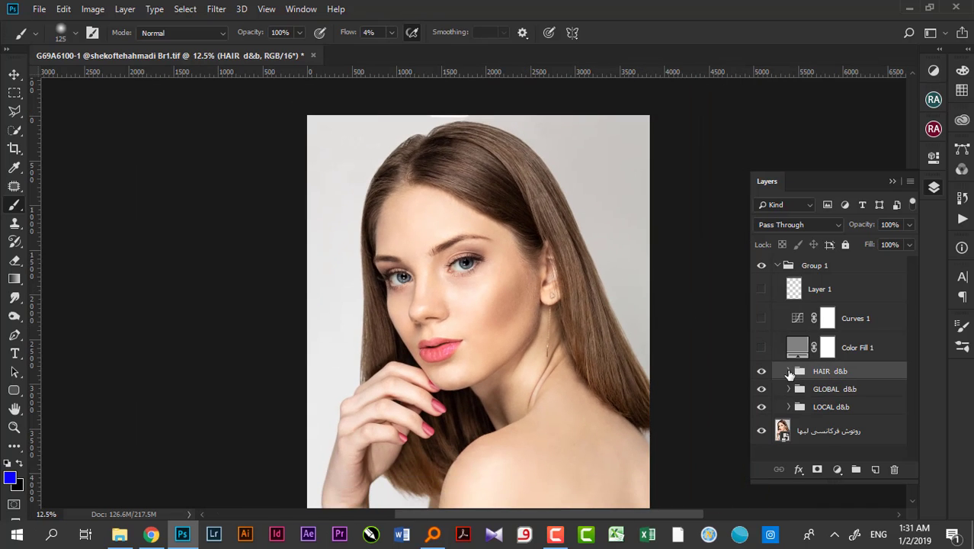
click(788, 371)
scroll(799, 392, down, 1)
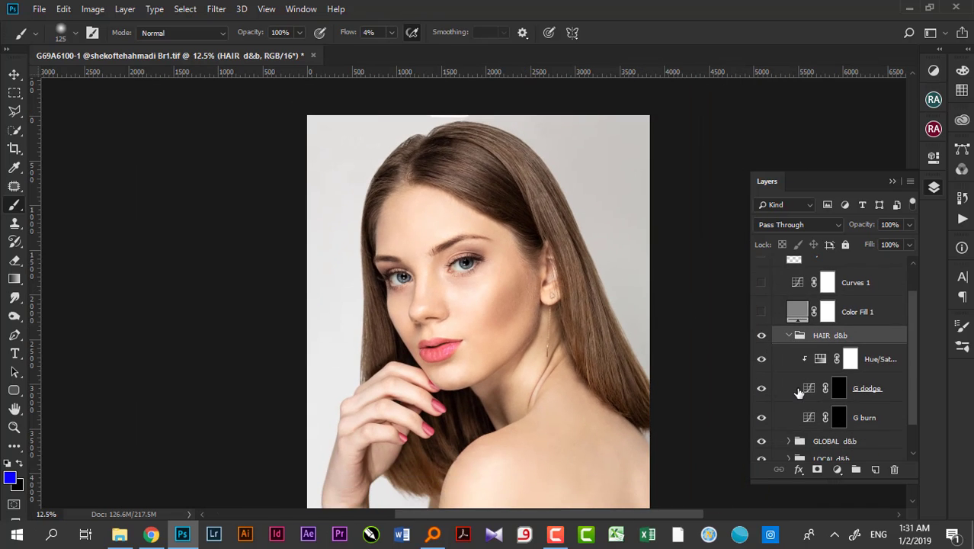
click(838, 415)
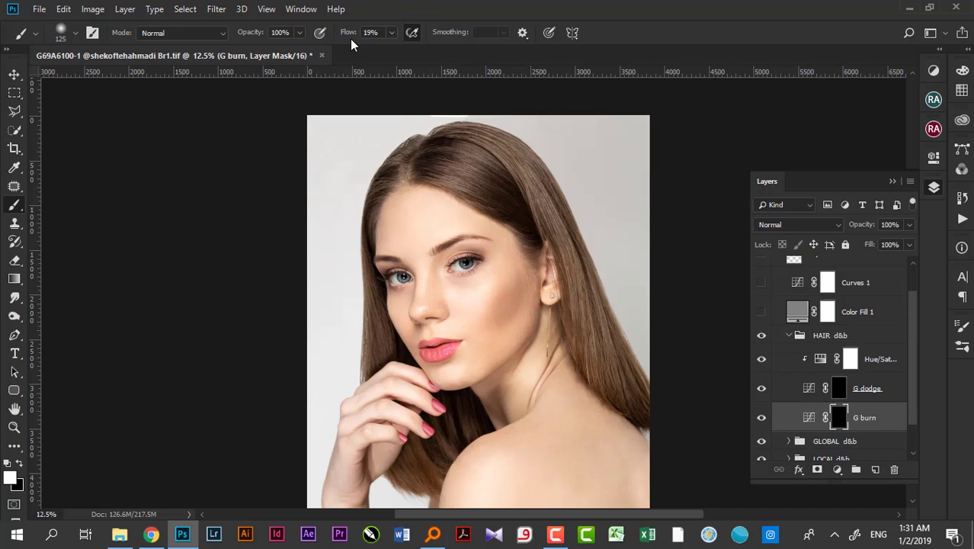
At 14% flow, dodge the hair crown, parting and right-side strands on G dodge
key(Return)
click(839, 389)
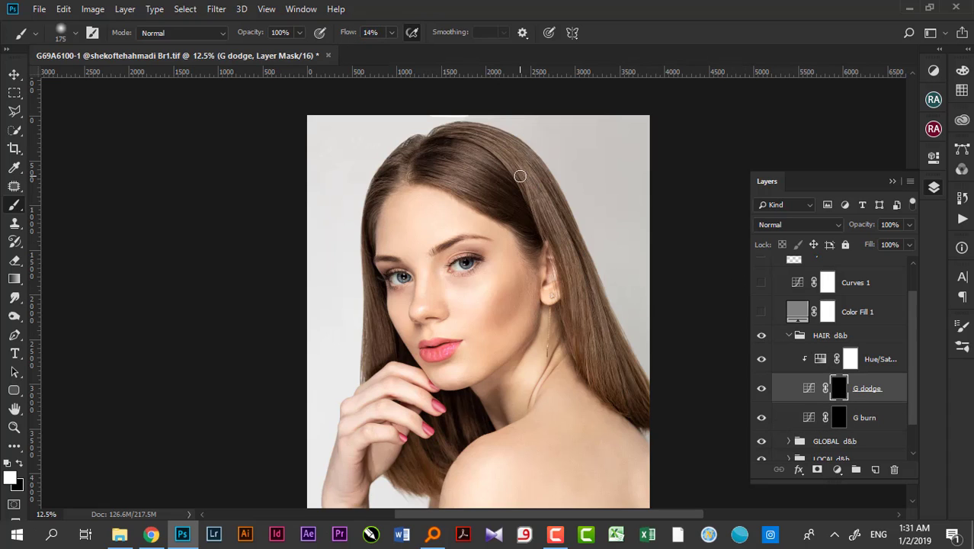
key(bracketright)
key(bracketright)
key(bracketright)
drag(468, 179, 450, 183)
mouse_move(484, 163)
mouse_down()
mouse_move(413, 139)
mouse_move(446, 168)
mouse_move(446, 158)
mouse_move(450, 176)
mouse_move(461, 141)
mouse_move(447, 179)
mouse_move(465, 177)
mouse_move(559, 243)
mouse_move(545, 208)
mouse_move(587, 361)
mouse_move(543, 190)
mouse_move(599, 396)
mouse_move(581, 358)
mouse_up()
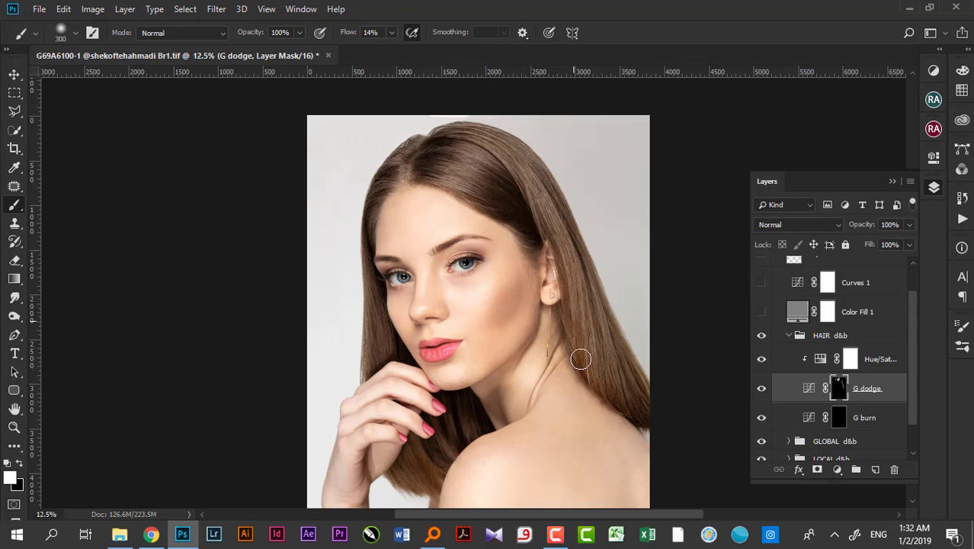
mouse_move(571, 300)
mouse_down()
mouse_move(586, 299)
mouse_move(594, 377)
mouse_move(599, 353)
mouse_move(563, 300)
mouse_move(613, 347)
mouse_move(643, 403)
mouse_up()
mouse_move(566, 264)
mouse_down()
mouse_move(584, 256)
mouse_move(564, 234)
mouse_move(579, 300)
mouse_up()
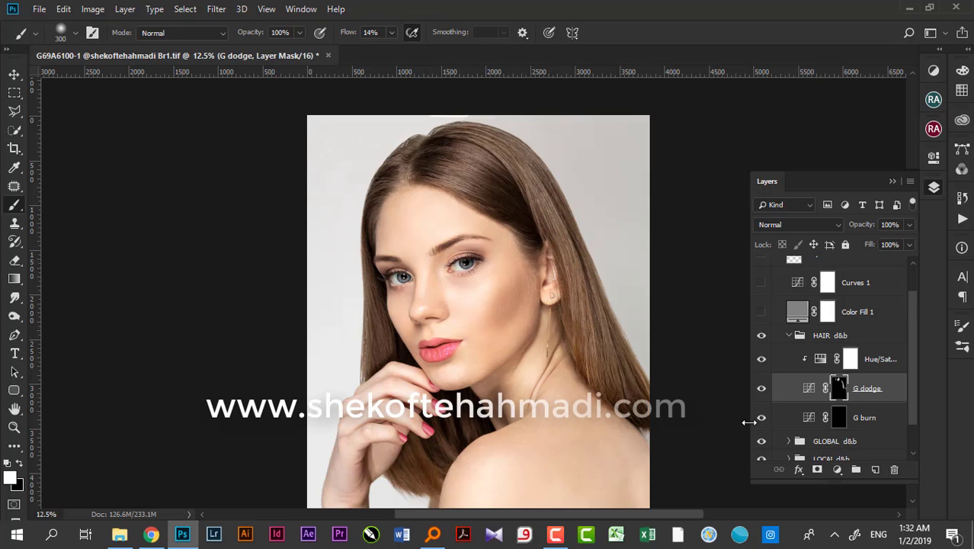
Toggle the G dodge layer off and on to compare
click(761, 390)
click(761, 390)
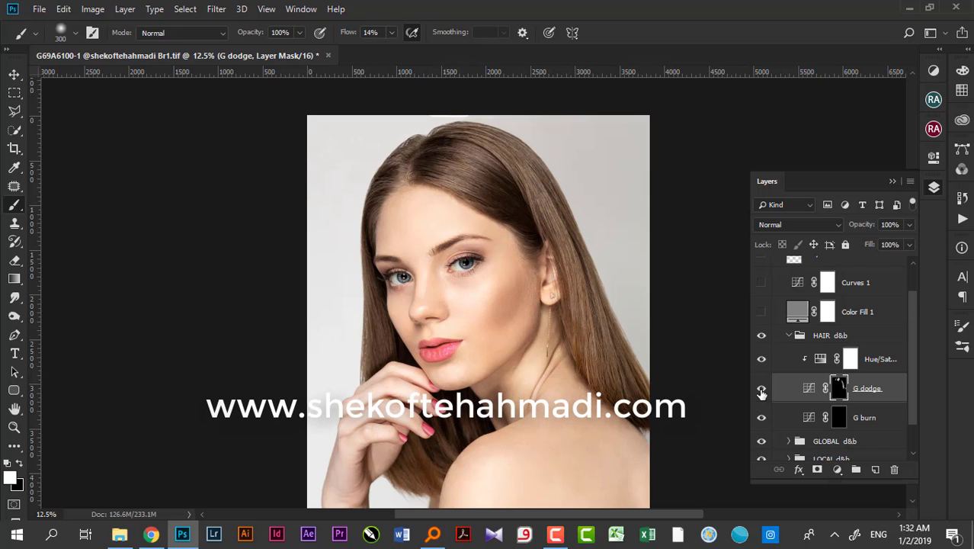
click(761, 389)
click(762, 389)
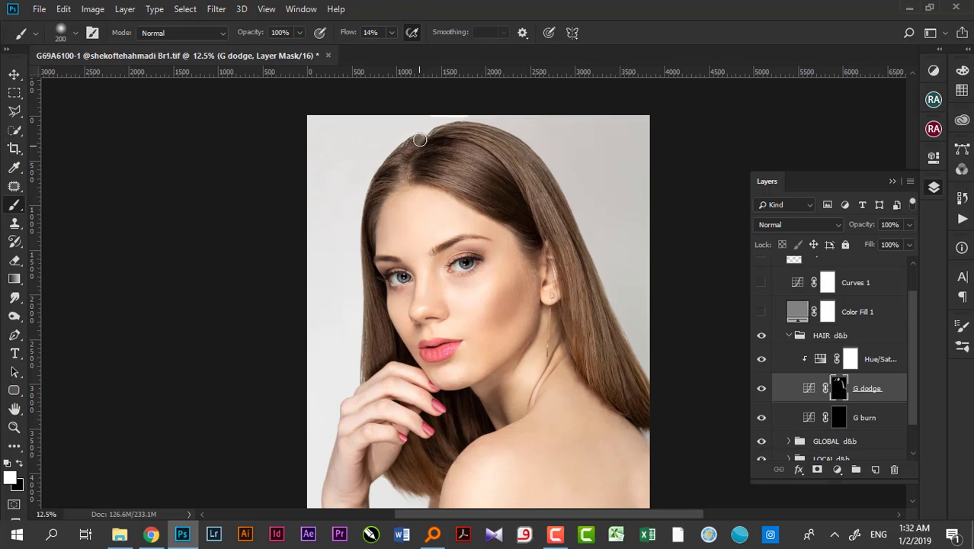
Burn the hair's top, right edge and left edge on G burn with a 250 px brush
click(836, 421)
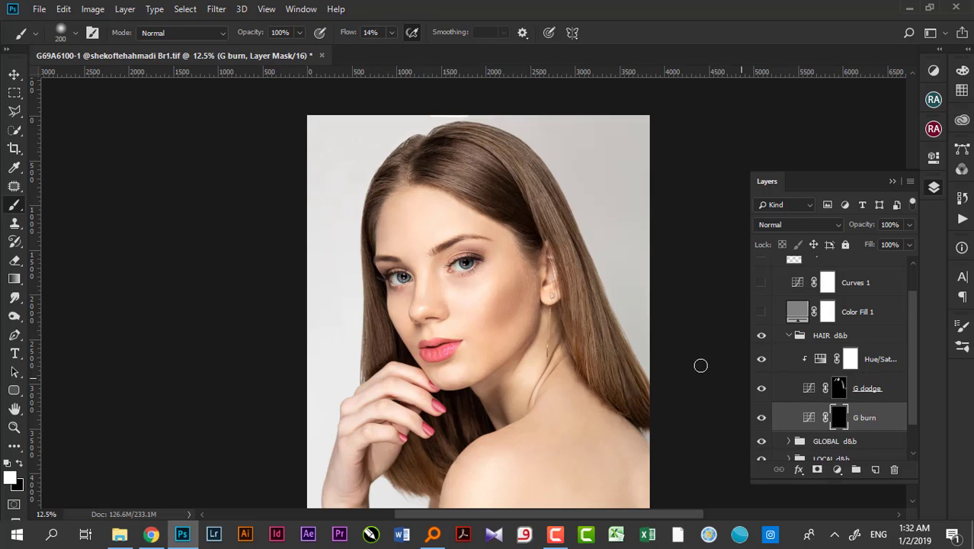
key(bracketright)
key(bracketright)
key(bracketright)
drag(510, 207, 509, 189)
key(bracketright)
key(bracketleft)
key(bracketleft)
key(bracketleft)
mouse_move(590, 283)
mouse_down()
mouse_move(640, 416)
mouse_move(569, 337)
mouse_up()
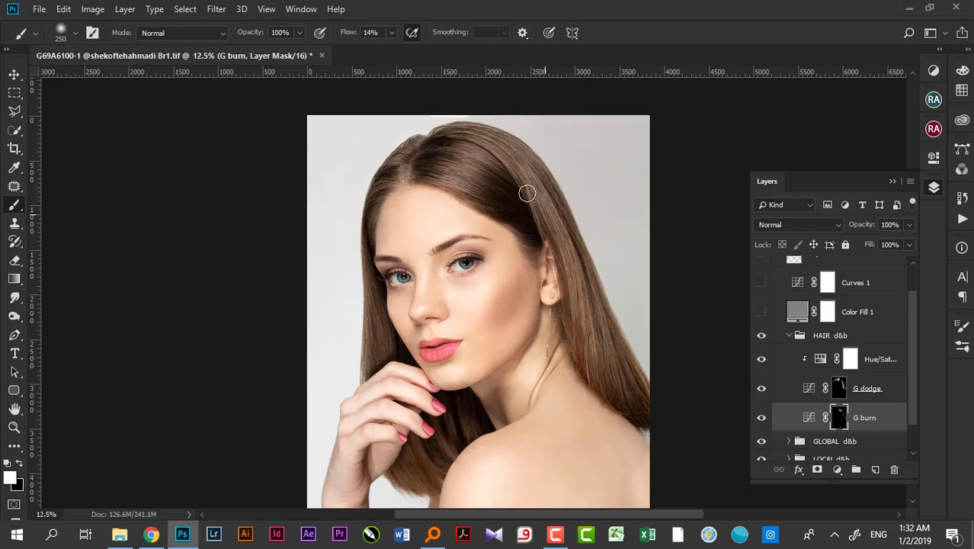
mouse_move(475, 134)
mouse_down()
mouse_move(441, 125)
mouse_move(477, 134)
mouse_up()
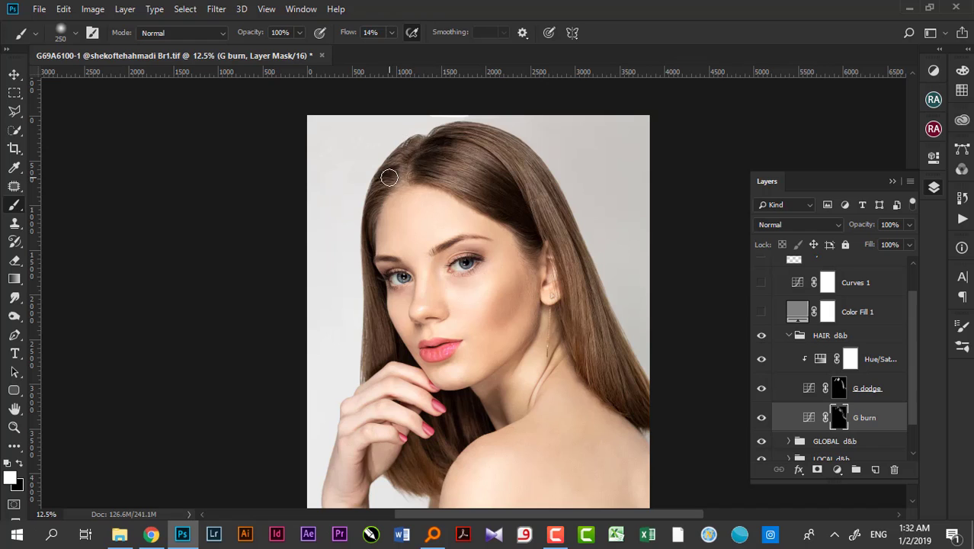
drag(387, 170, 387, 326)
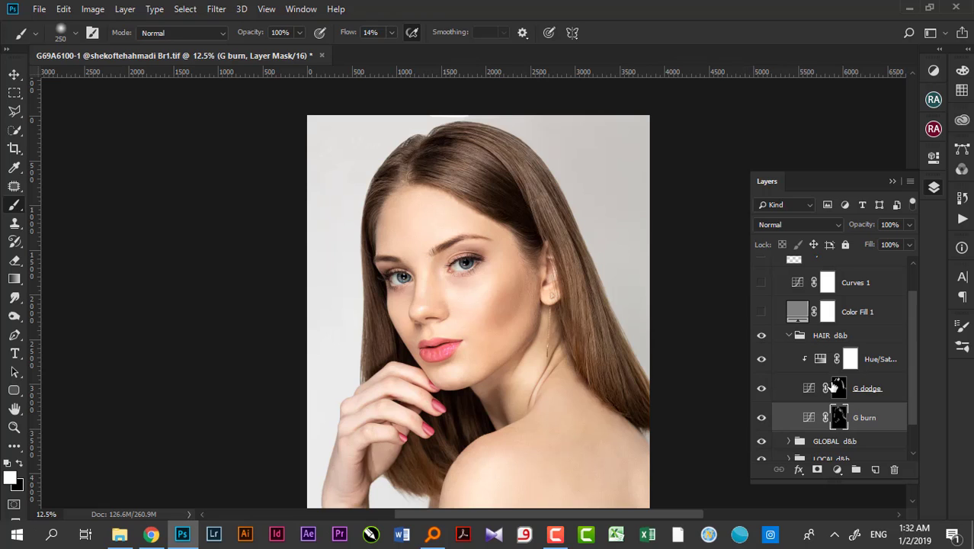
Dodge the lower hair near the shoulder, then compare the HAIR d&b group on and off
click(838, 387)
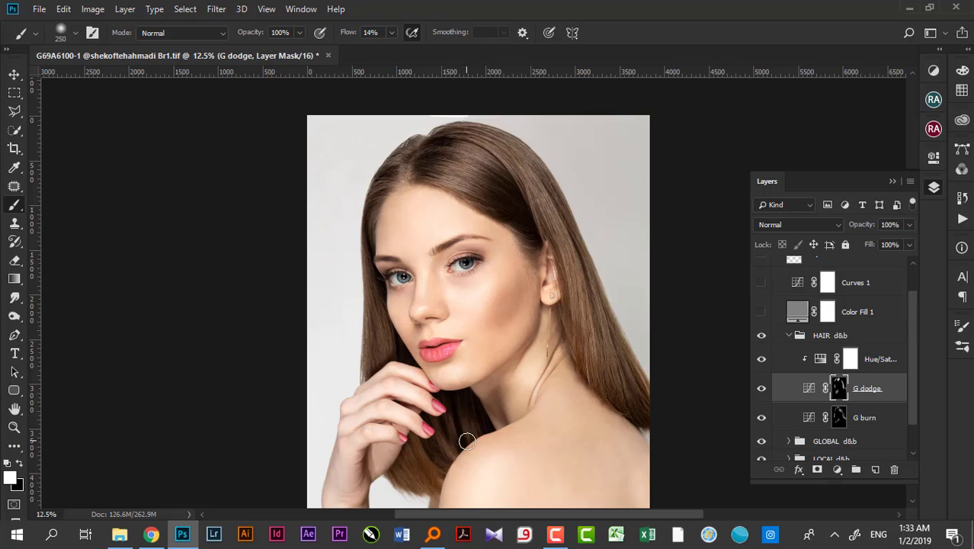
drag(457, 469, 499, 454)
click(764, 338)
click(765, 338)
click(764, 337)
click(765, 337)
Collapse Group 1 and toggle its visibility to compare before and after
scroll(760, 327, up, 2)
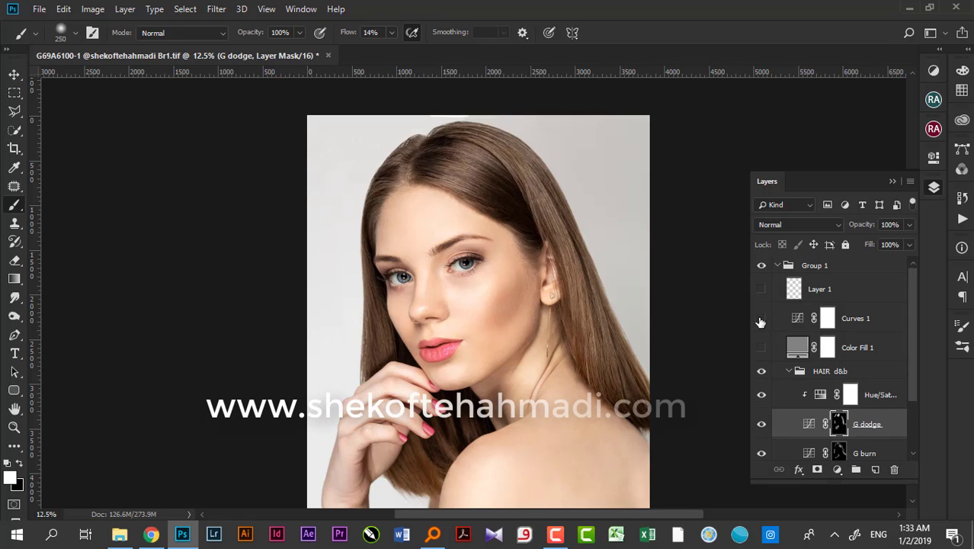
click(776, 265)
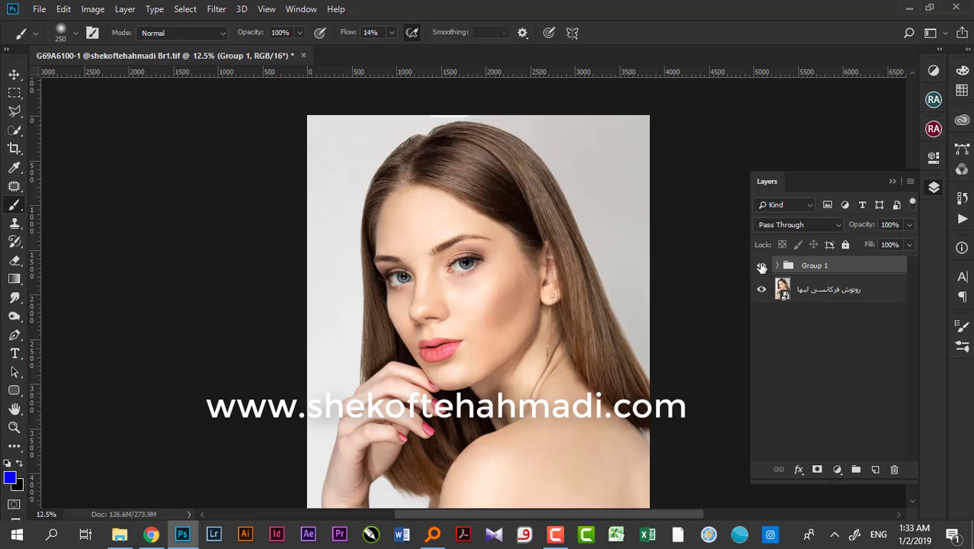
click(760, 266)
click(761, 266)
click(761, 267)
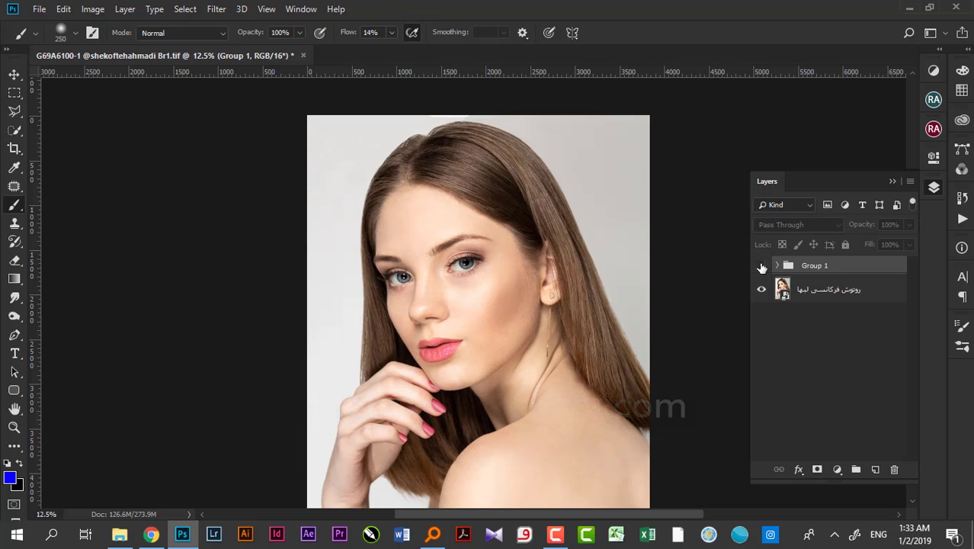
click(760, 267)
click(761, 268)
click(761, 267)
click(761, 267)
click(762, 268)
click(762, 267)
click(761, 268)
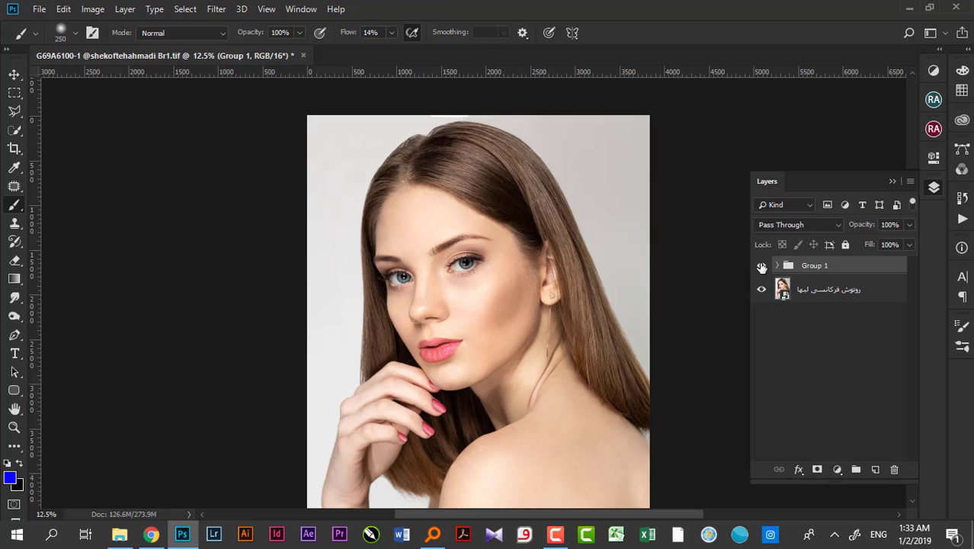
Rename Group 1 to 'dodge and burn' and toggle it to check the result
double_click(813, 266)
text(rn)
key(Return)
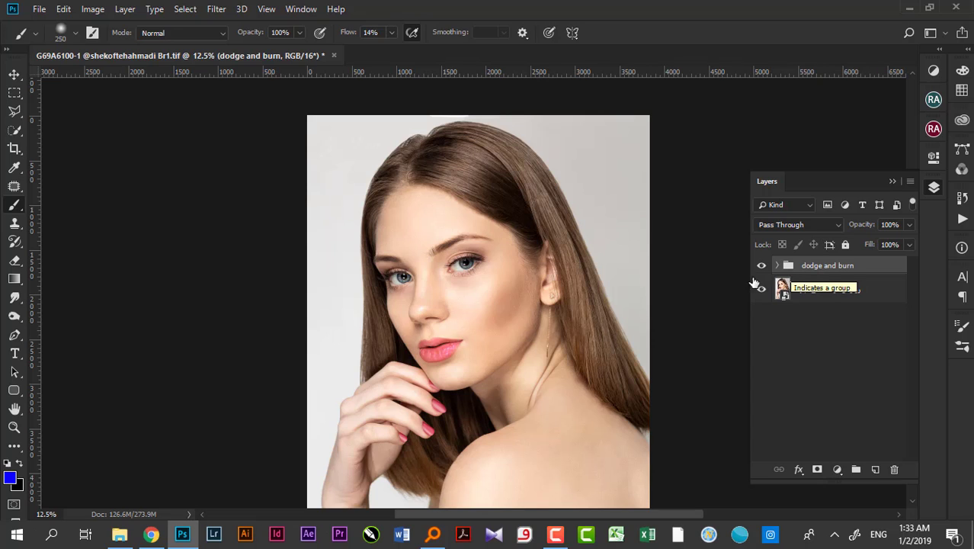
click(761, 265)
click(760, 265)
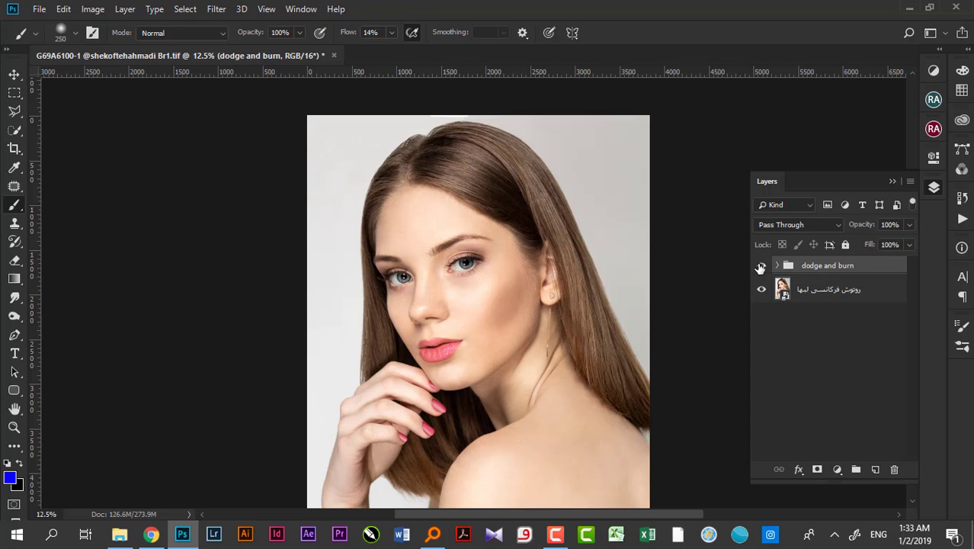
click(760, 265)
click(761, 265)
mouse_move(542, 314)
mouse_down()
mouse_move(598, 322)
mouse_move(582, 316)
mouse_up()
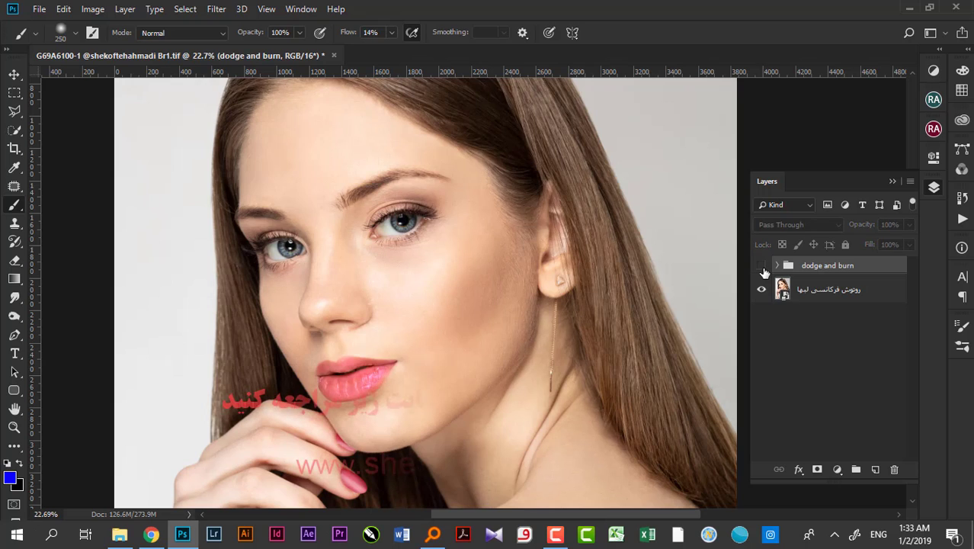
drag(469, 249, 502, 282)
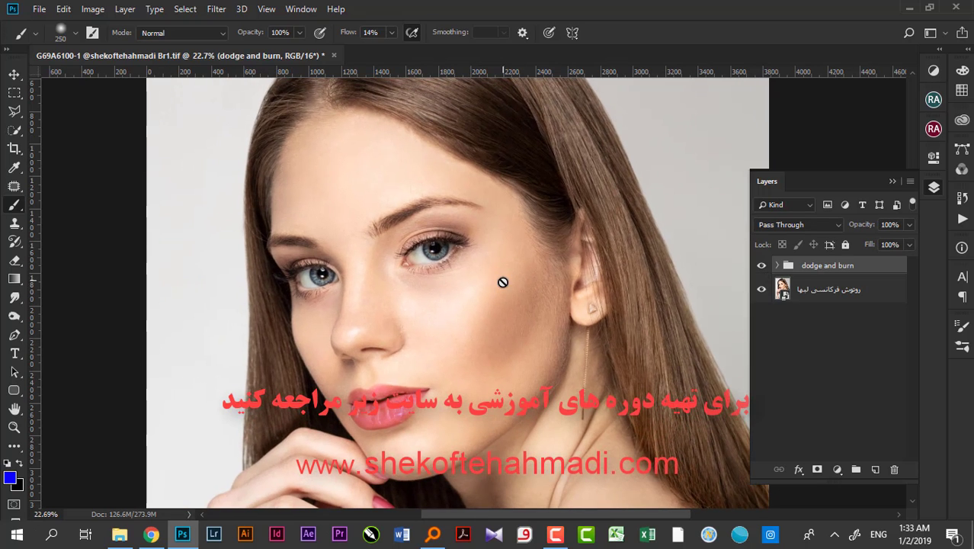